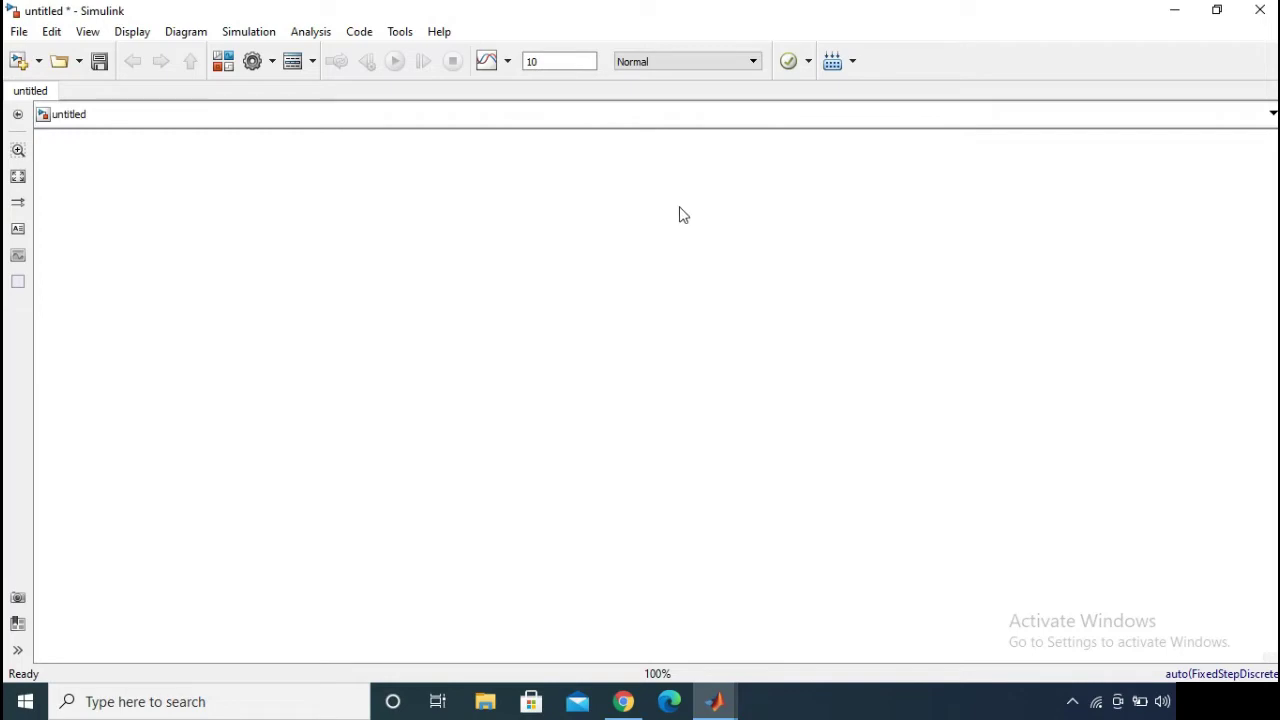
Add the Triangle Generator block from the Simscape Power Systems Pulse & Signal Generators library to the untitled model.
click(222, 62)
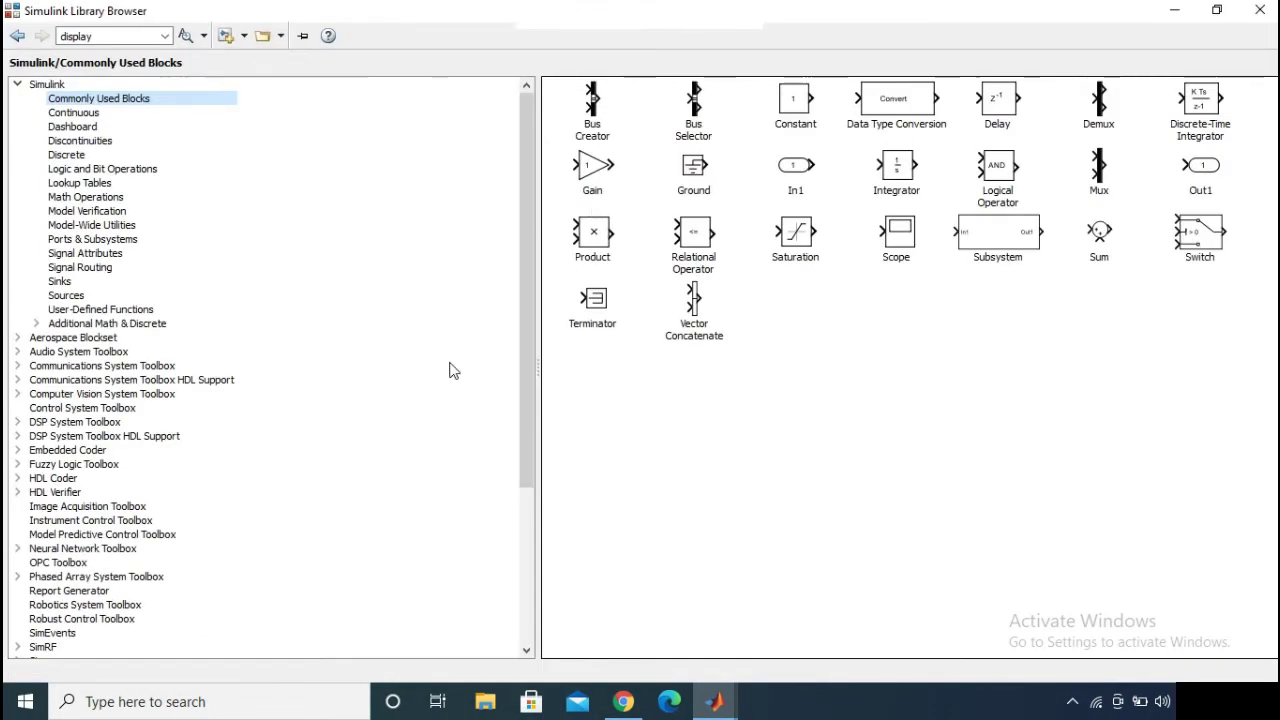
scroll(453, 375, down, 4)
scroll(453, 375, down, 2)
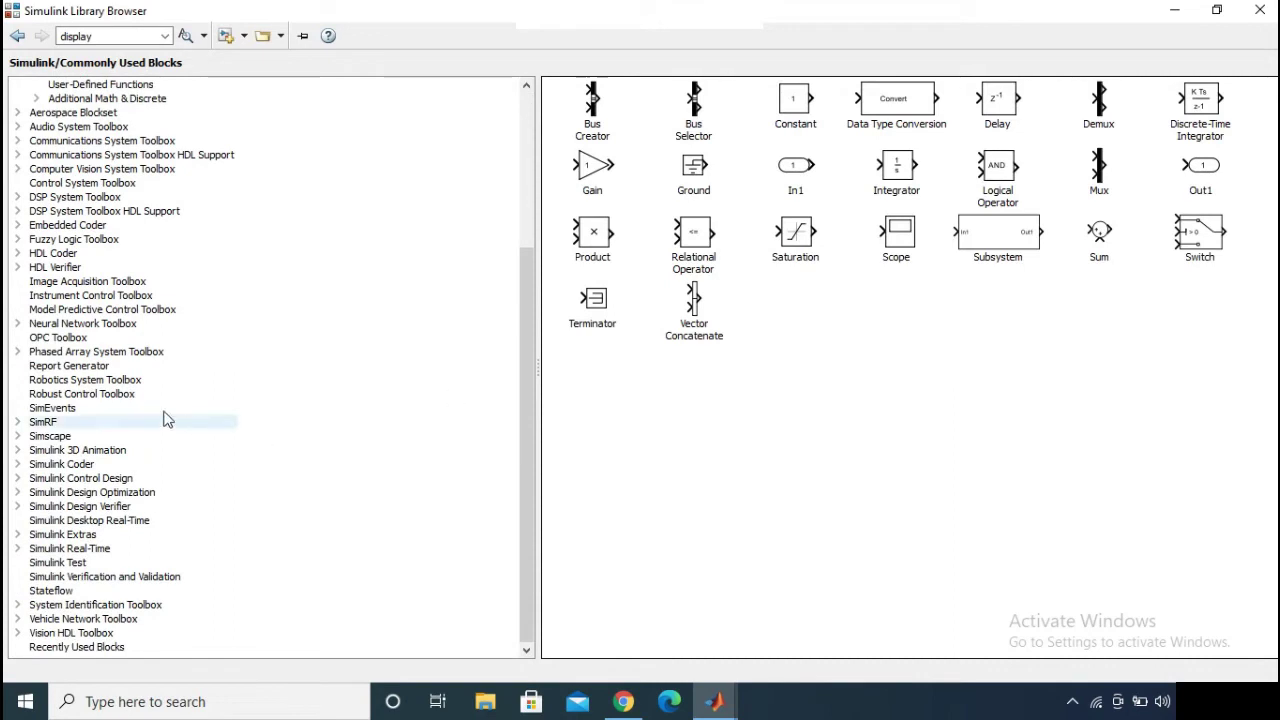
click(17, 437)
scroll(27, 446, down, 3)
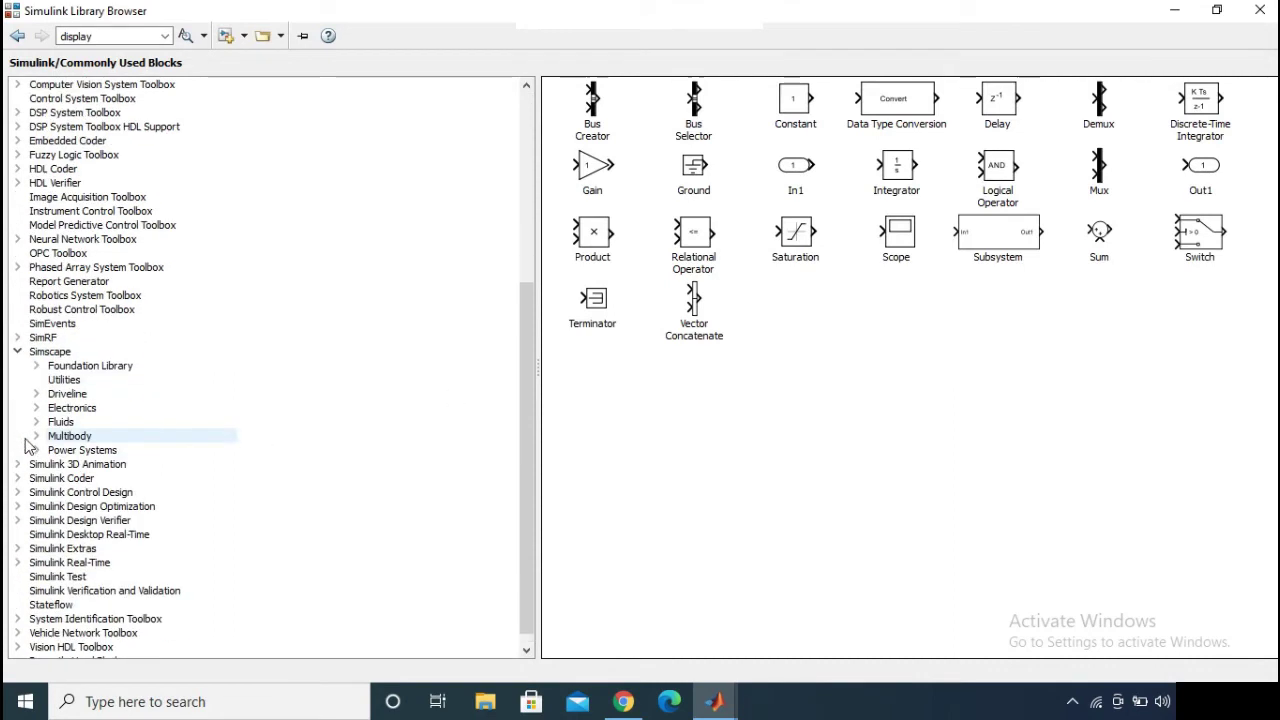
click(36, 450)
scroll(50, 455, down, 1)
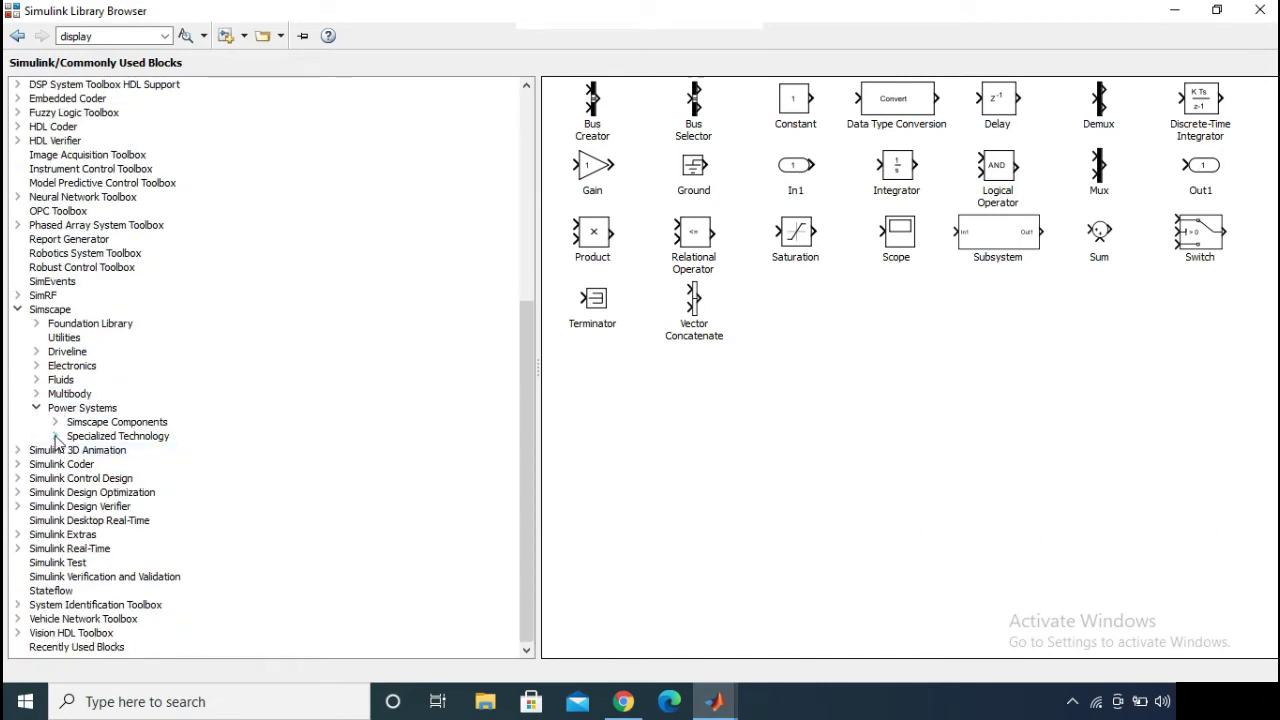
click(55, 437)
scroll(58, 445, down, 1)
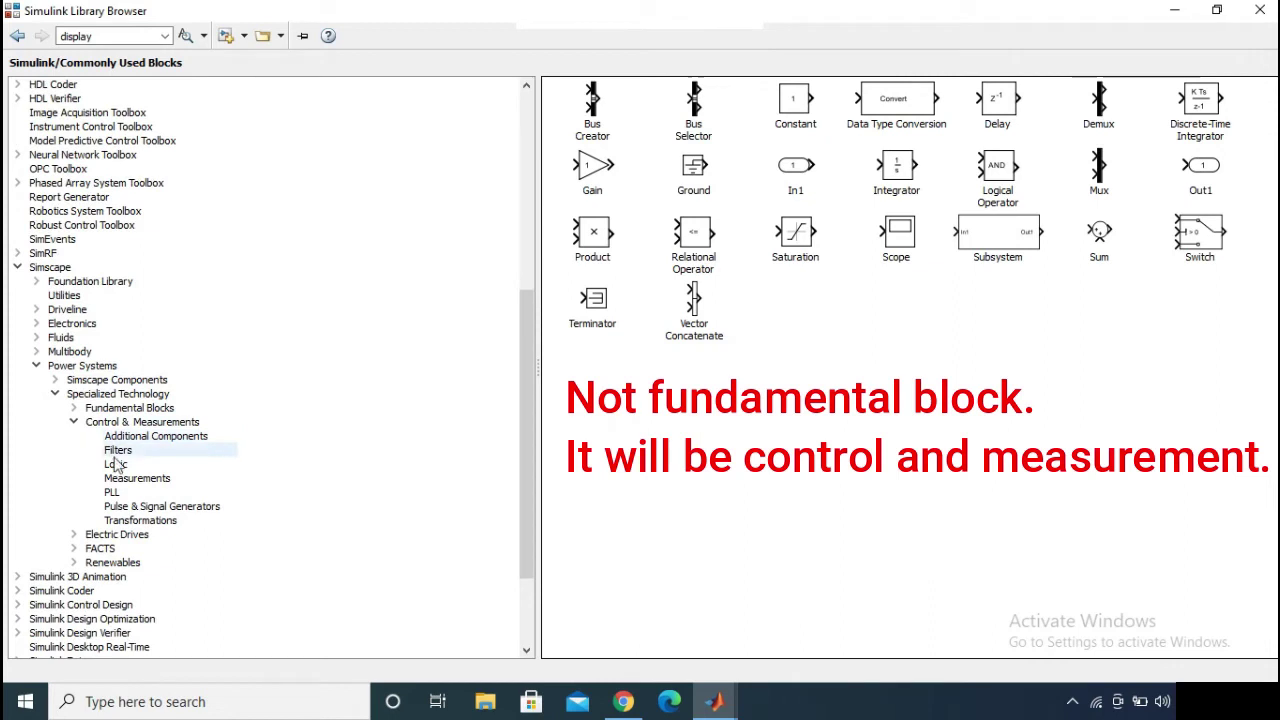
click(153, 508)
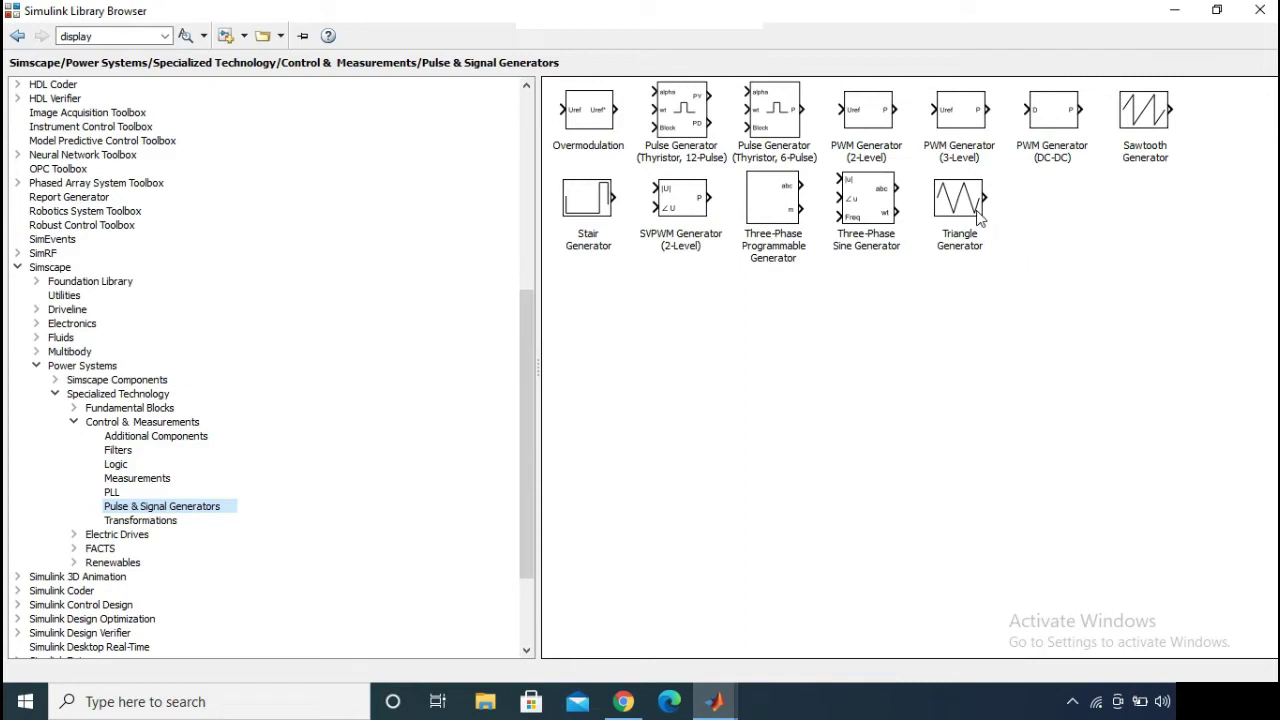
click(957, 205)
right_click(956, 202)
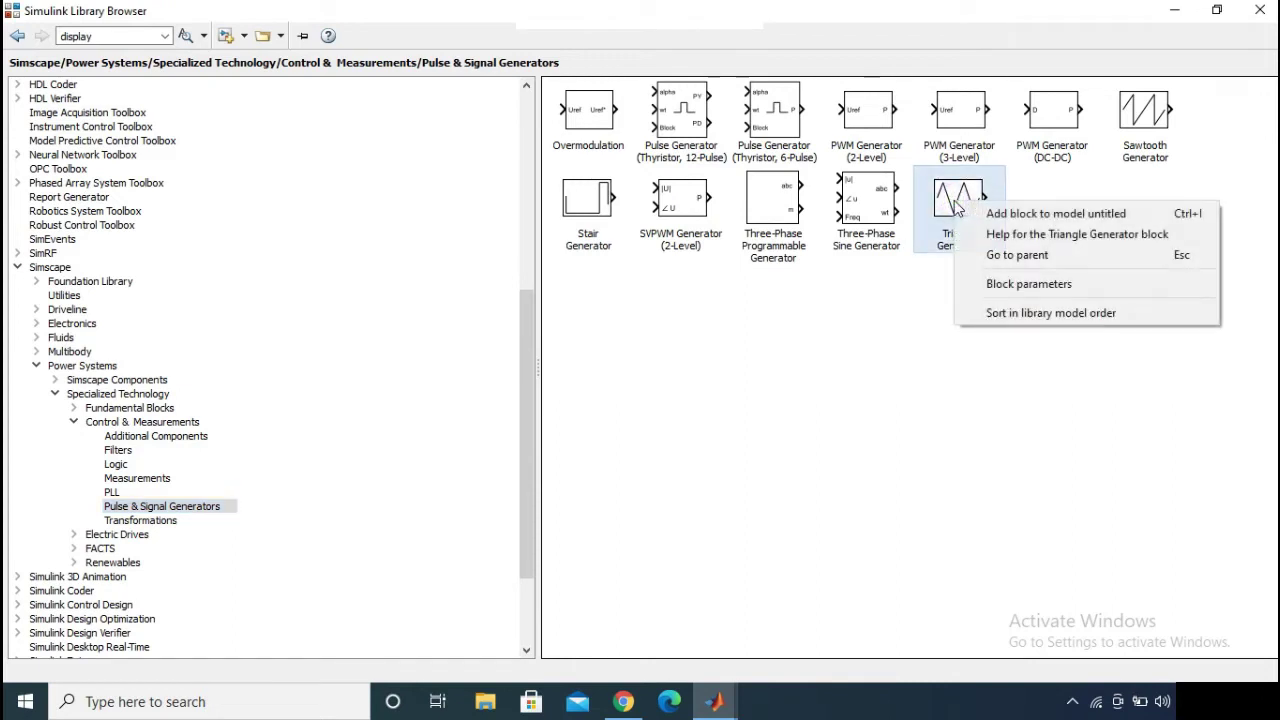
click(995, 216)
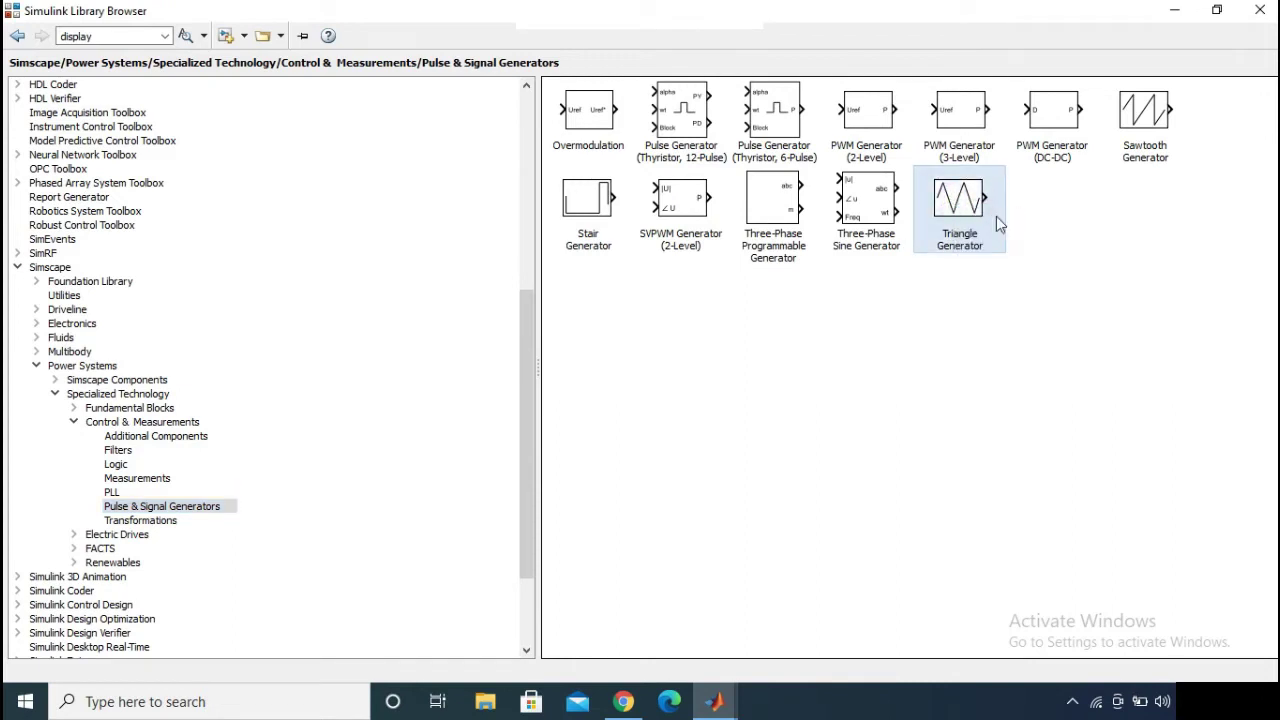
Add a Scope block from the Commonly Used Blocks library to the untitled model.
drag(526, 305, 525, 95)
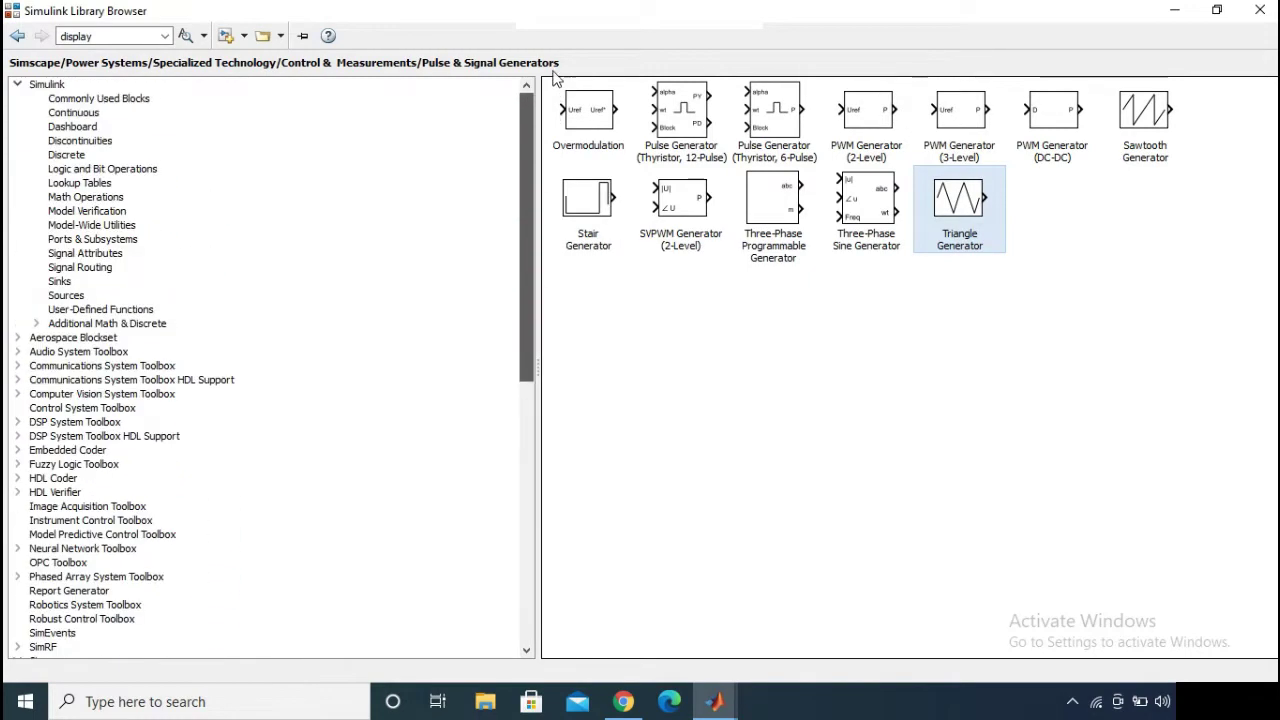
click(160, 100)
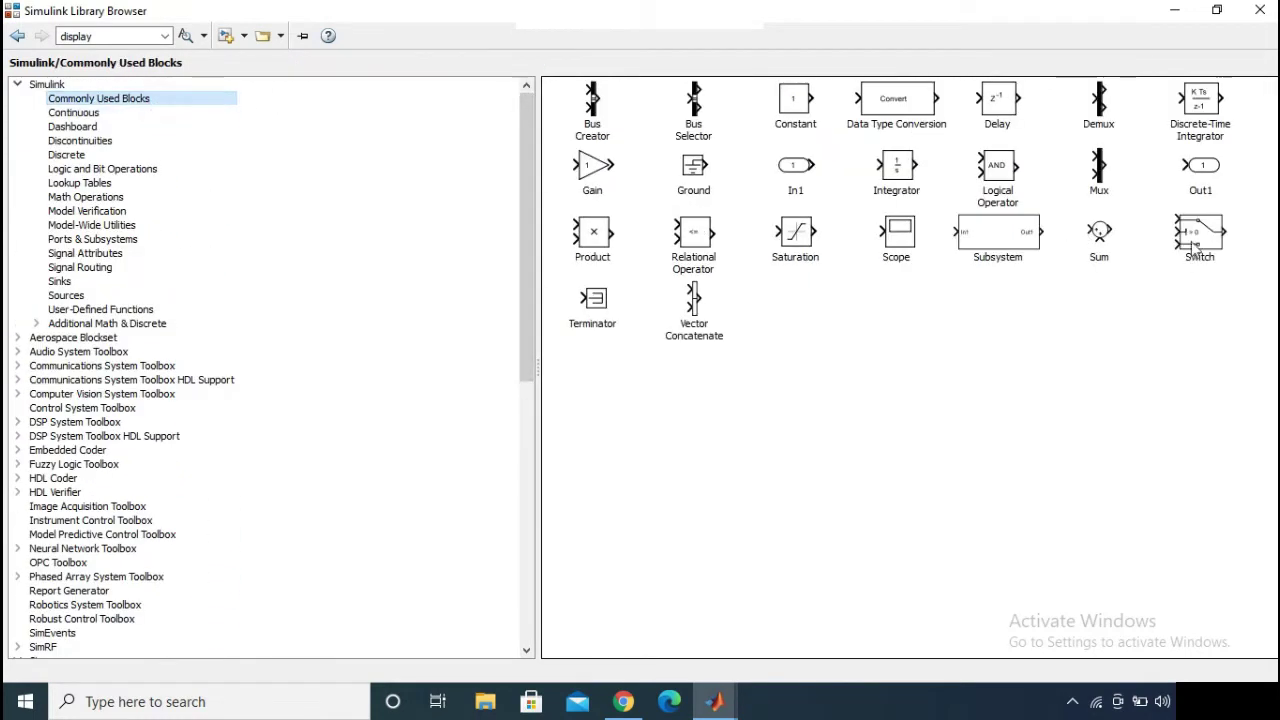
right_click(925, 240)
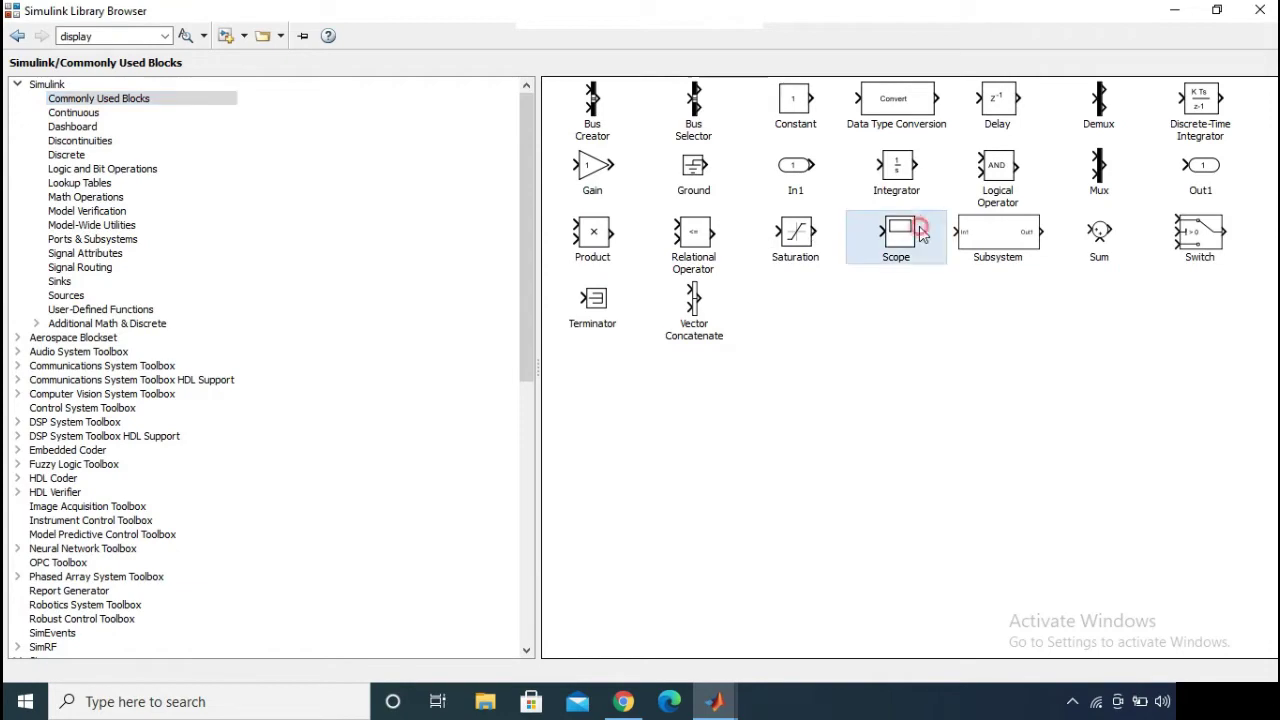
click(940, 243)
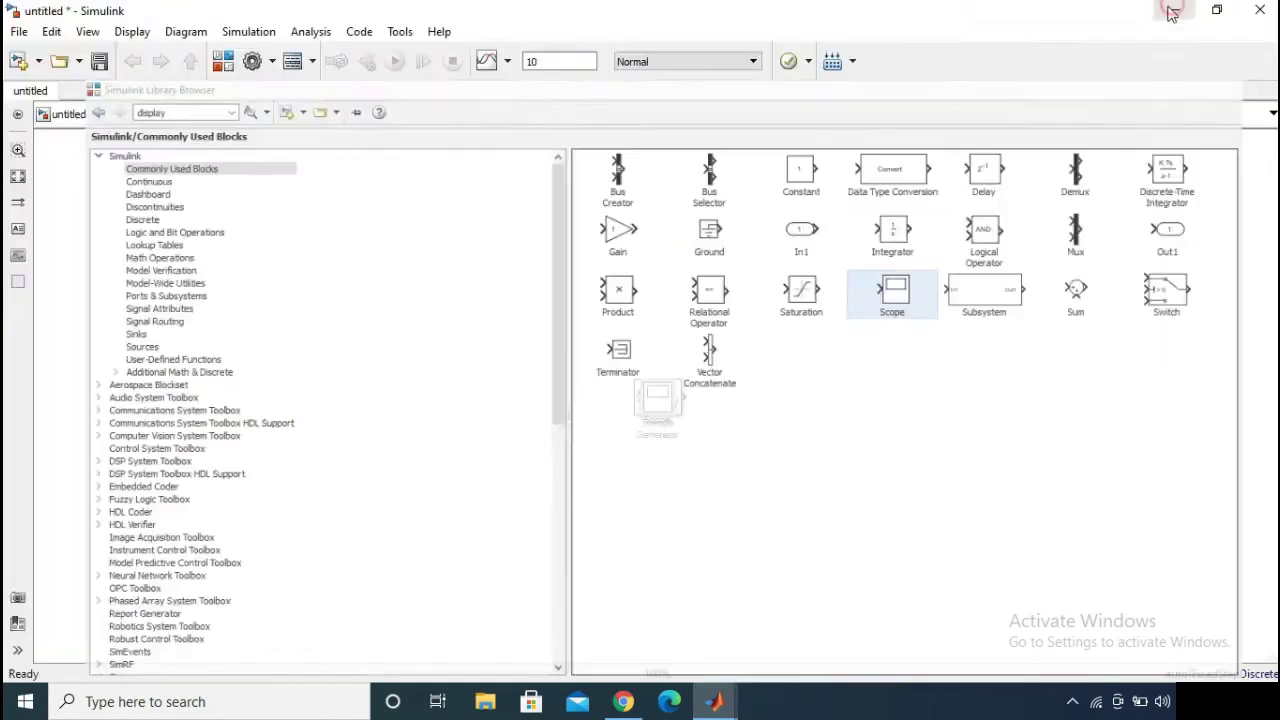
Arrange the Triangle Generator and Scope side by side and connect the generator's output to the Scope's input.
drag(665, 410, 767, 410)
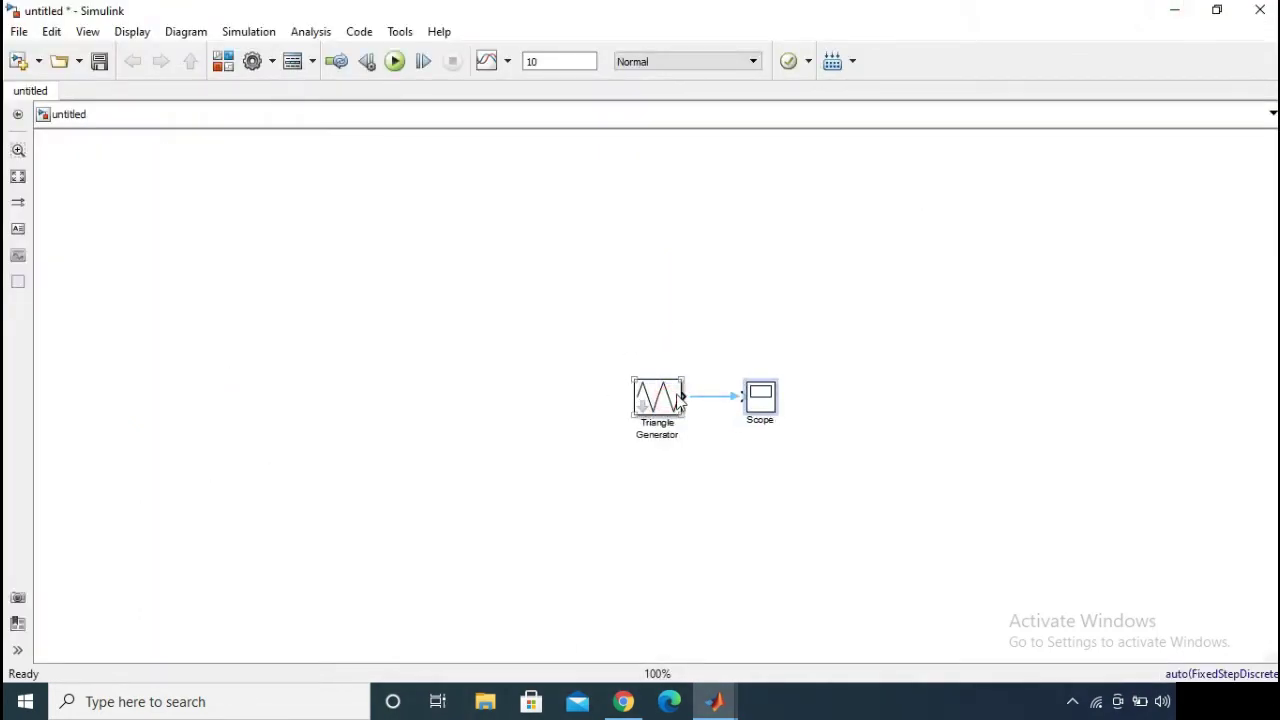
drag(661, 394, 552, 343)
drag(760, 411, 672, 358)
click(629, 345)
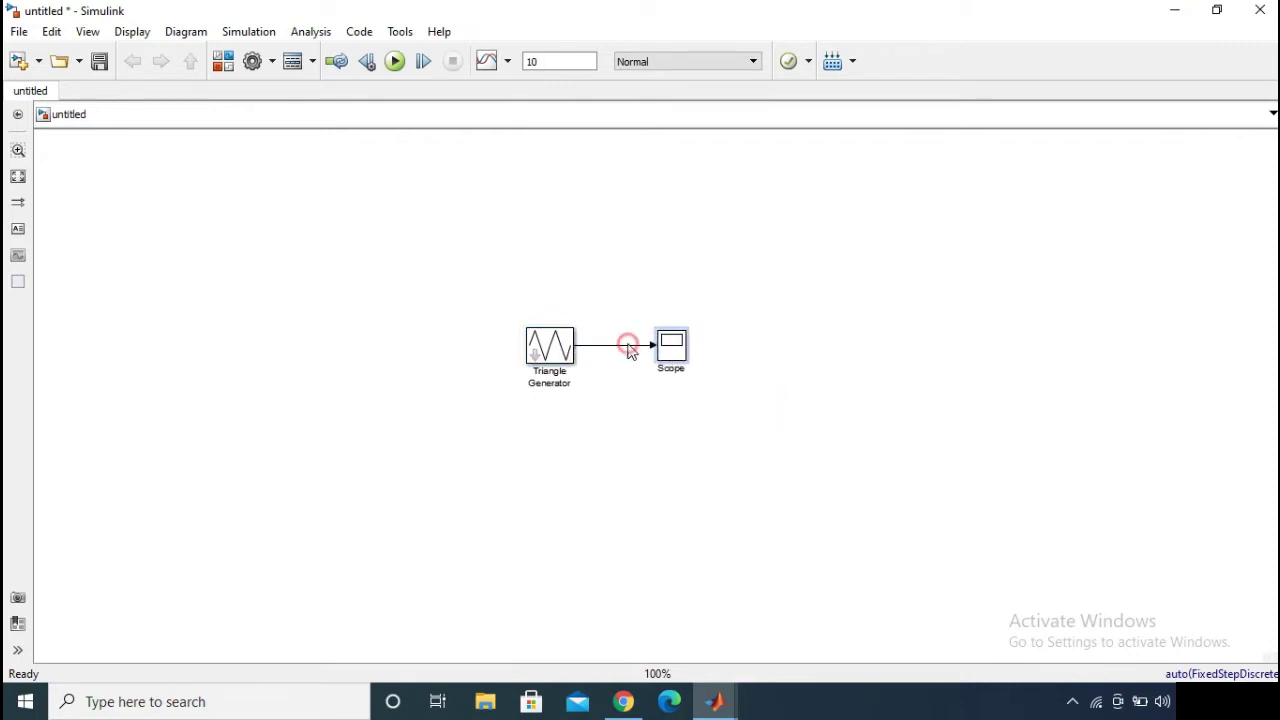
Set the Triangle Generator's frequency to 50 Hz and its phase to 0 degrees.
click(563, 347)
double_click(555, 350)
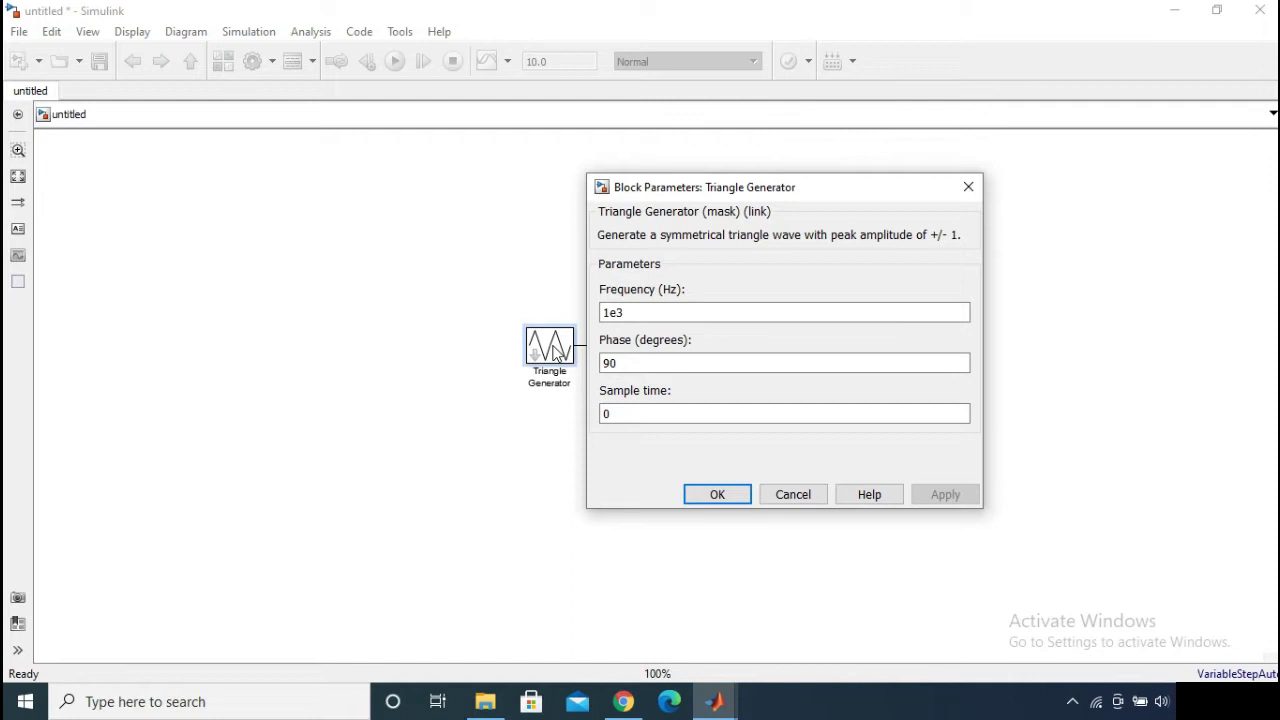
click(557, 353)
double_click(640, 314)
text(50)
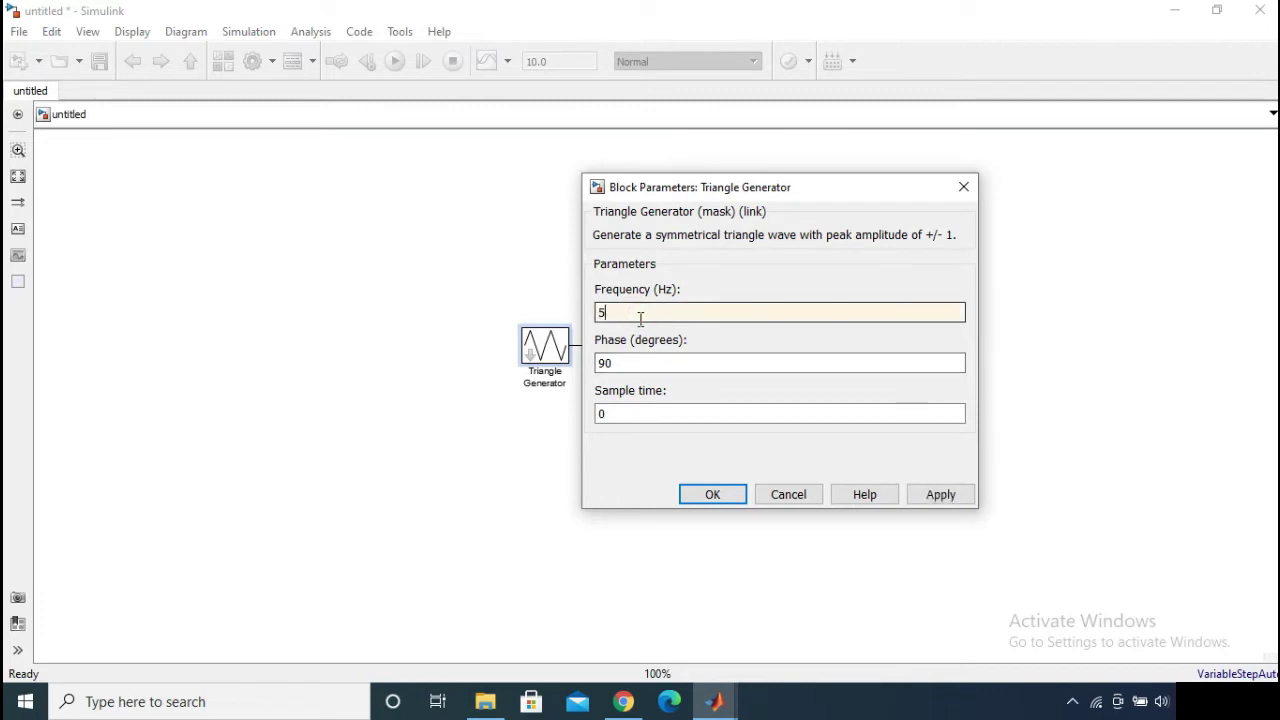
double_click(628, 358)
text(0)
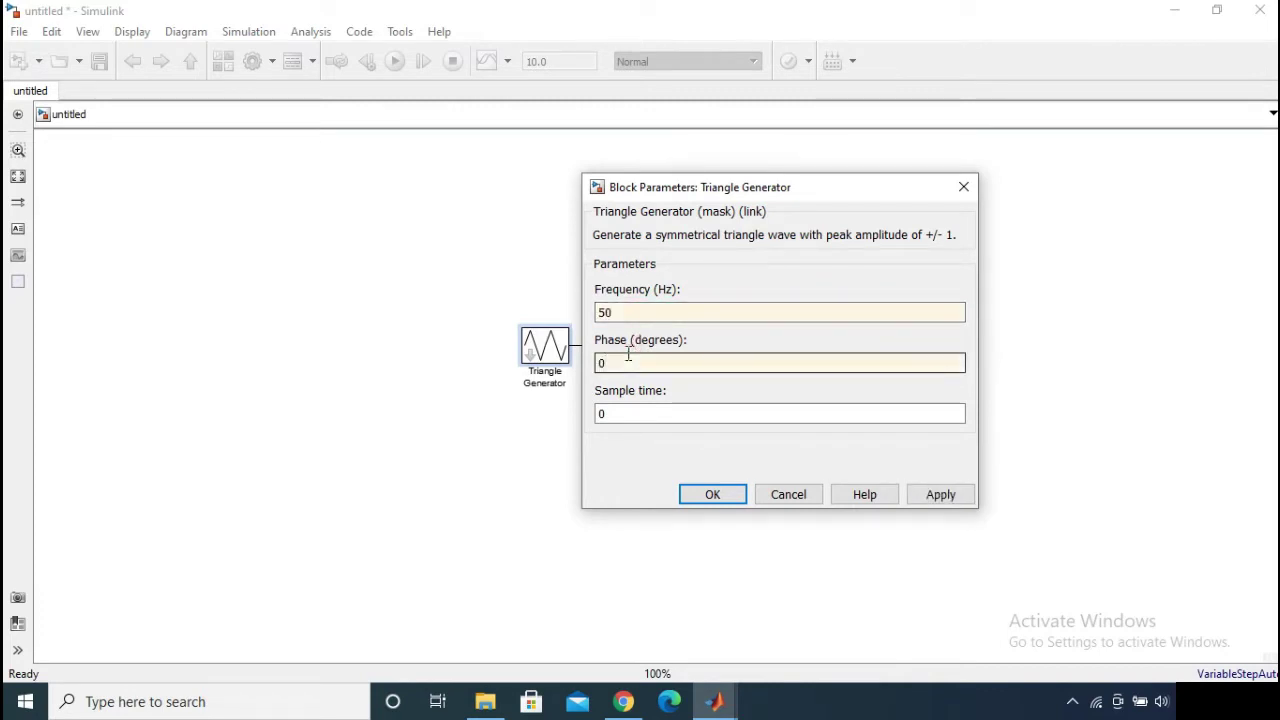
key(Return)
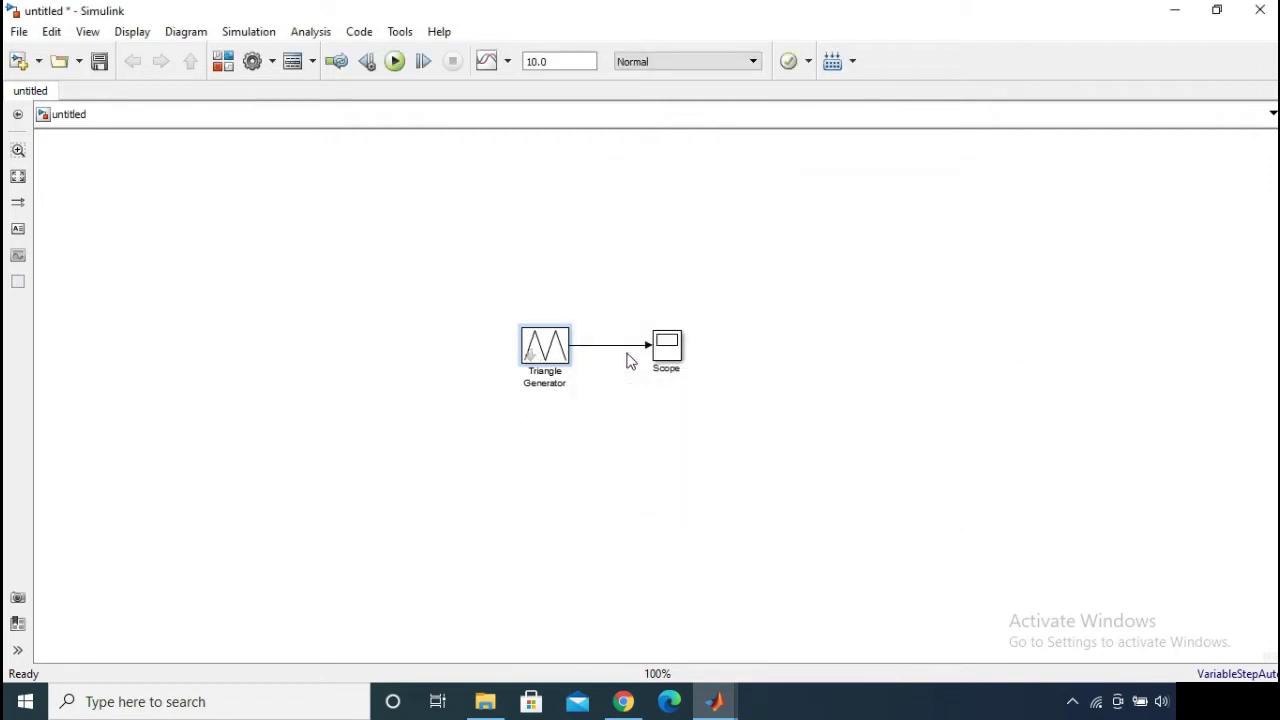
Set the simulation stop time to 0.1 and run the model.
double_click(563, 57)
text(0)
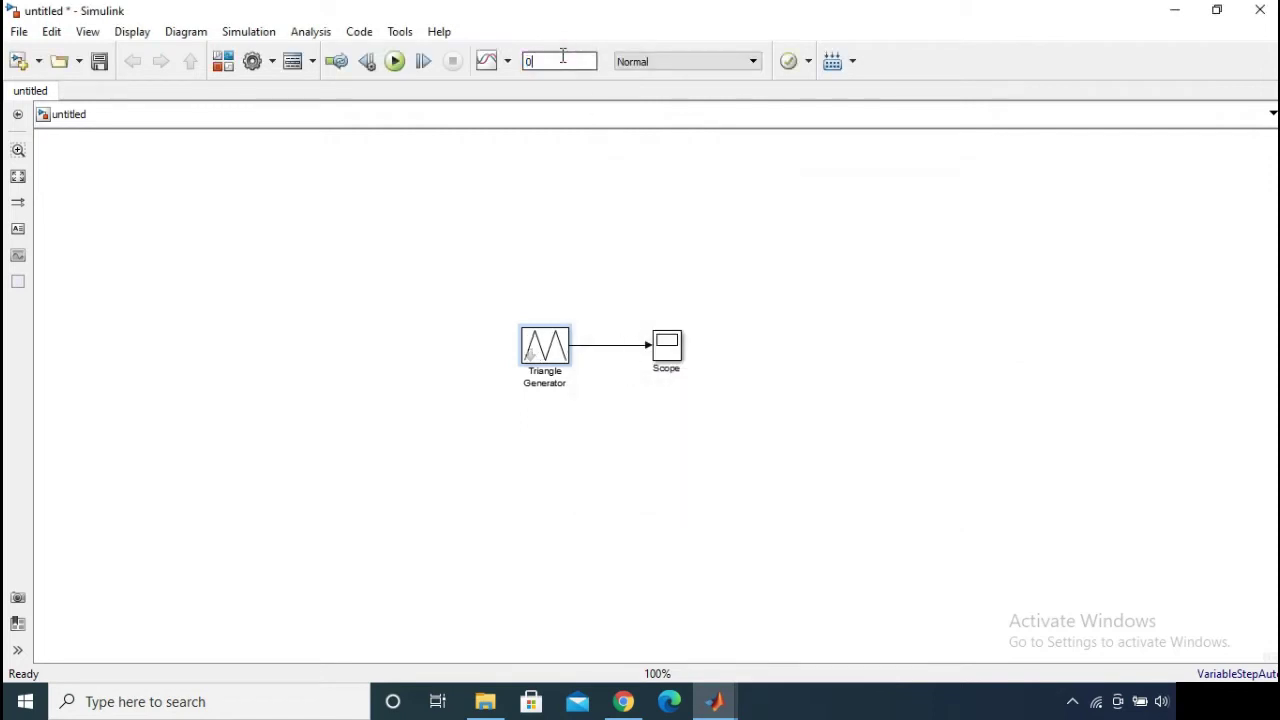
text(.1)
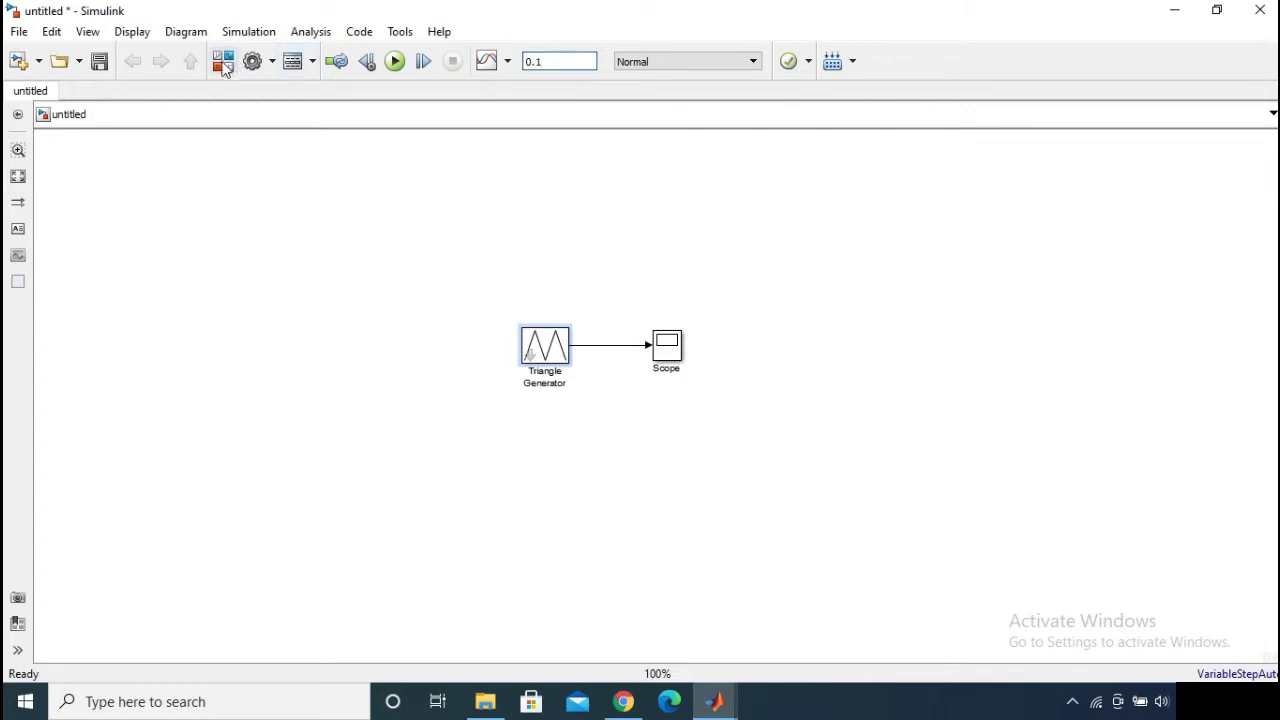
click(395, 62)
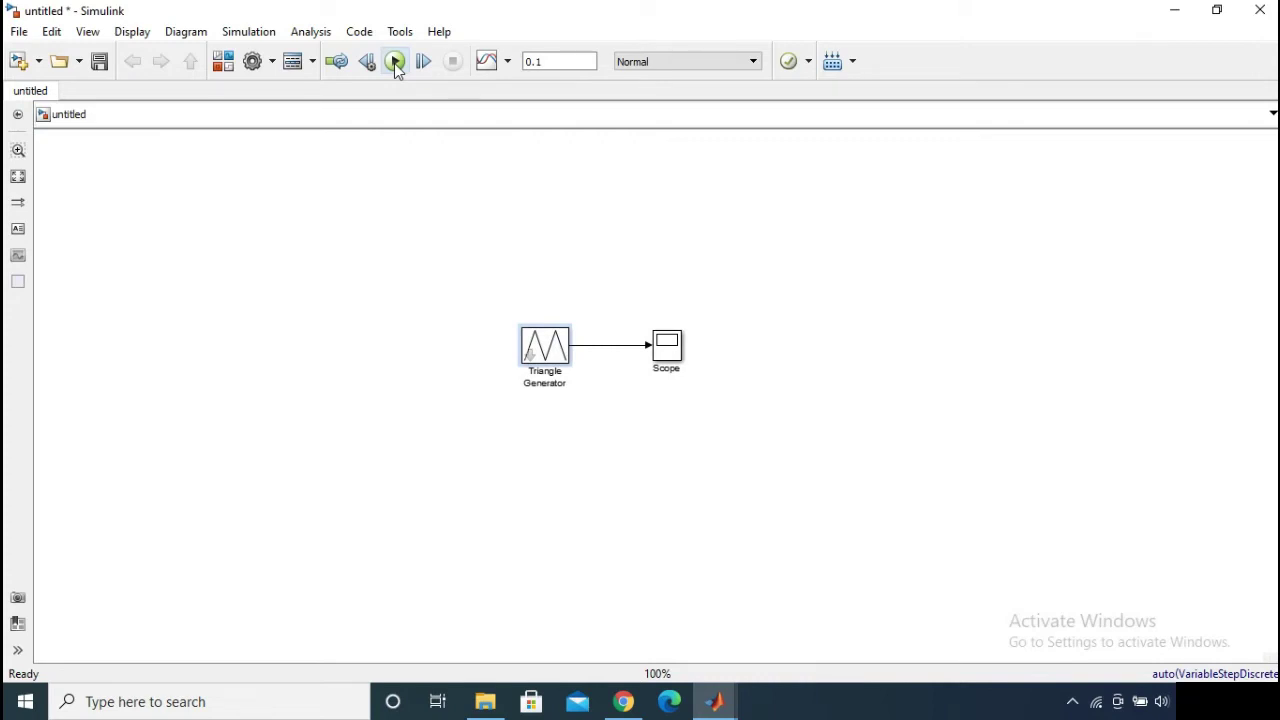
Examine the triangle waveform in the maximized Scope window and close it.
click(660, 346)
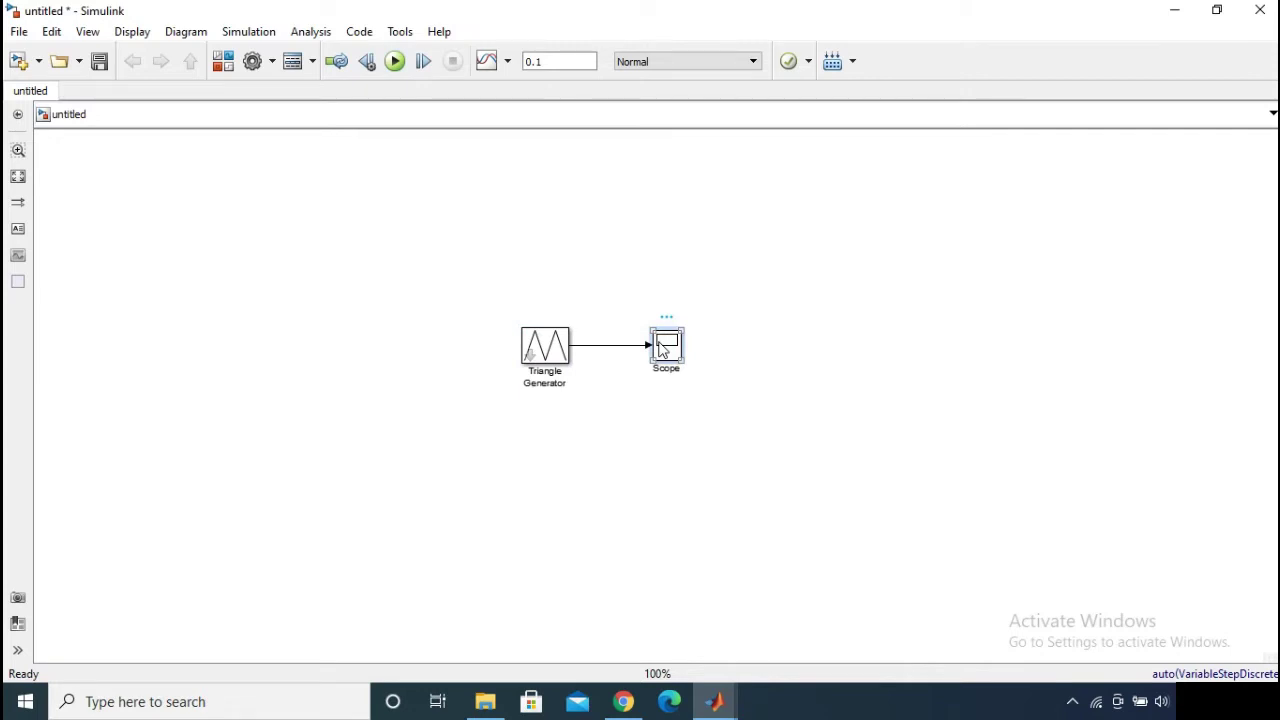
double_click(660, 347)
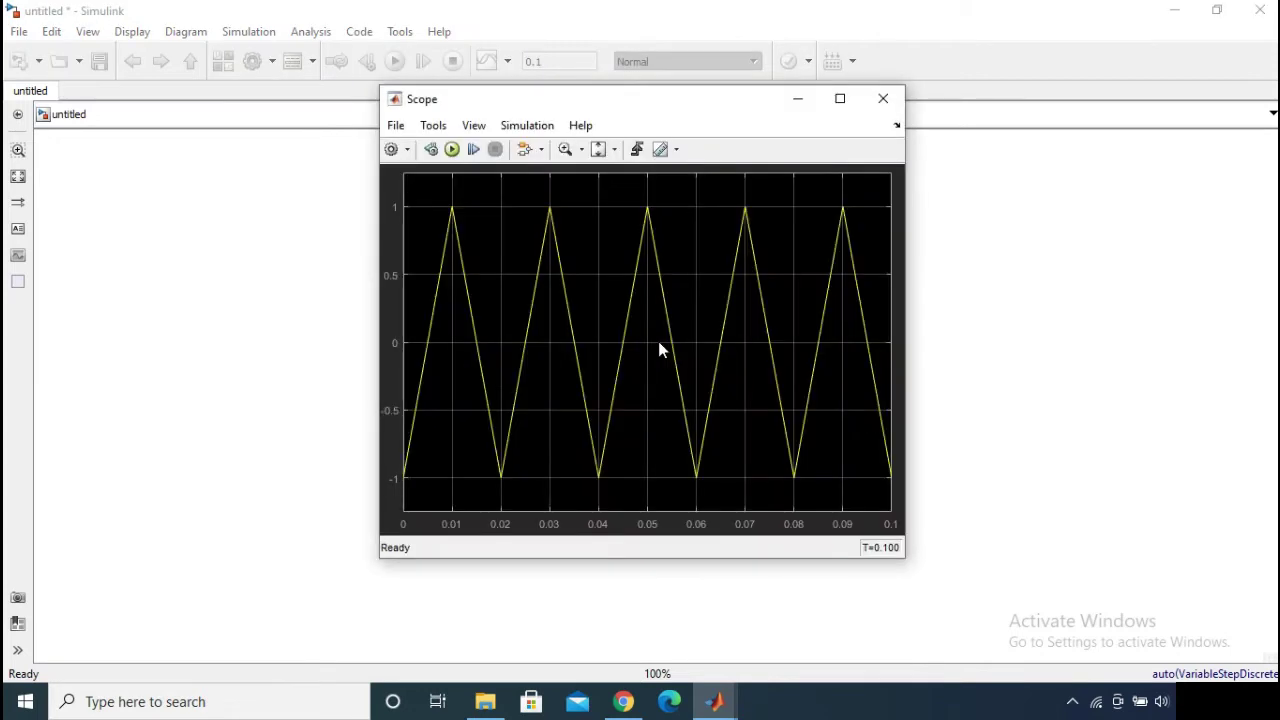
click(840, 98)
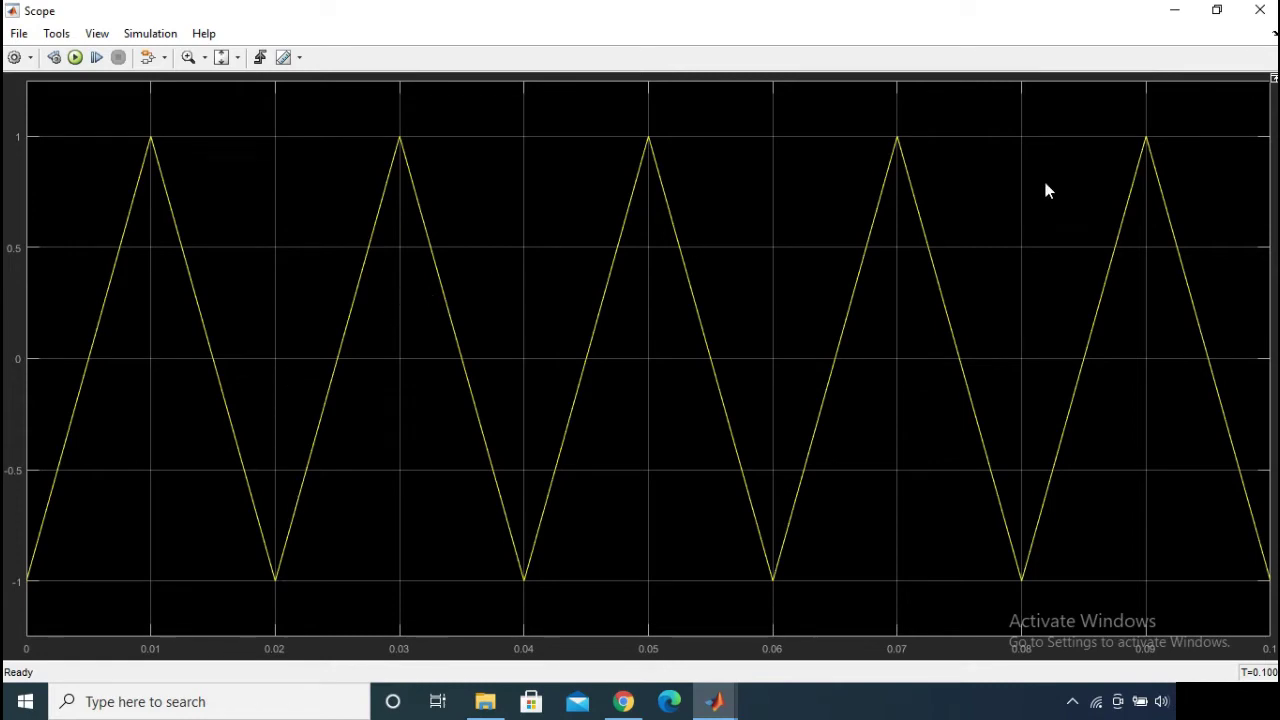
click(1260, 10)
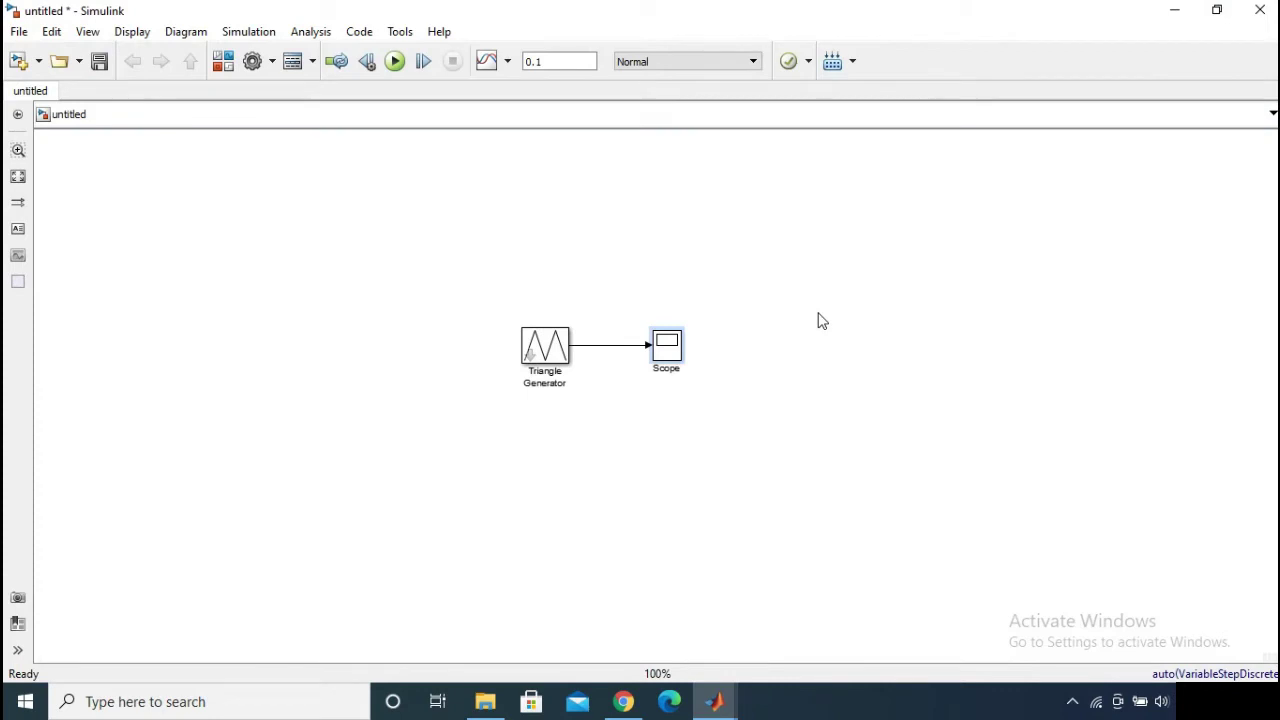
Set the Triangle Generator's phase to 90 degrees and rerun the simulation.
double_click(553, 360)
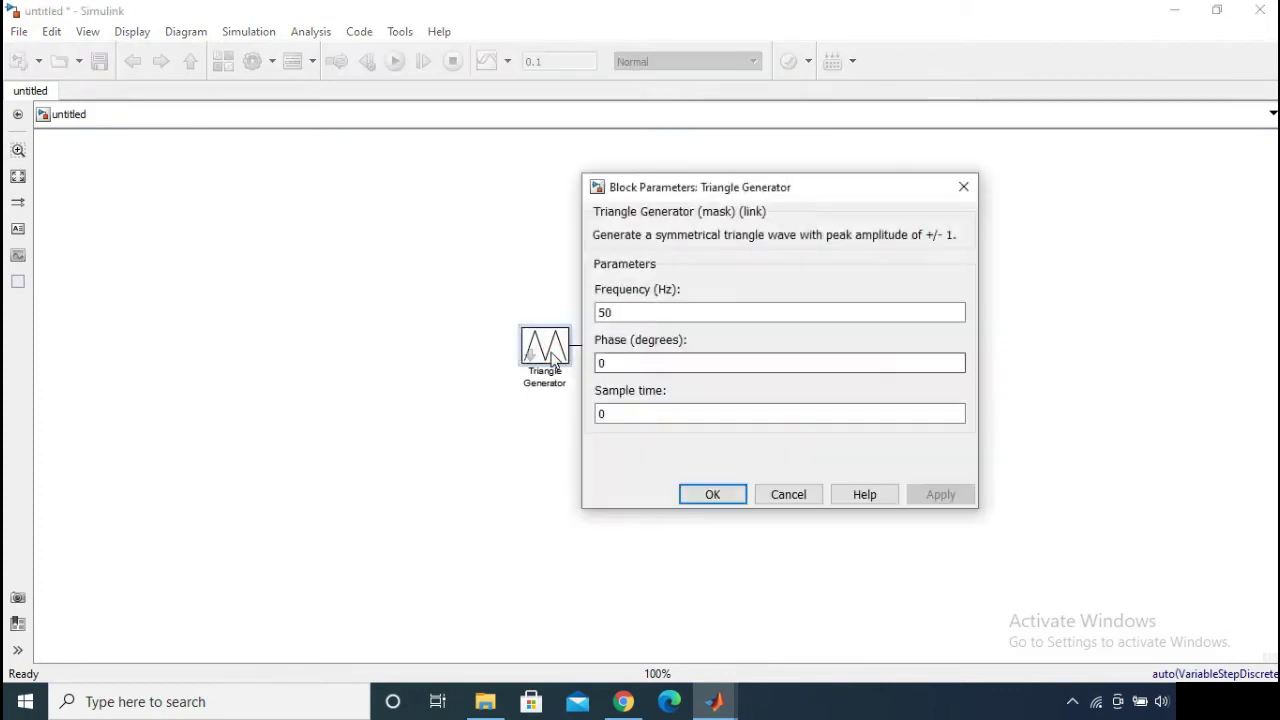
double_click(633, 364)
text(90)
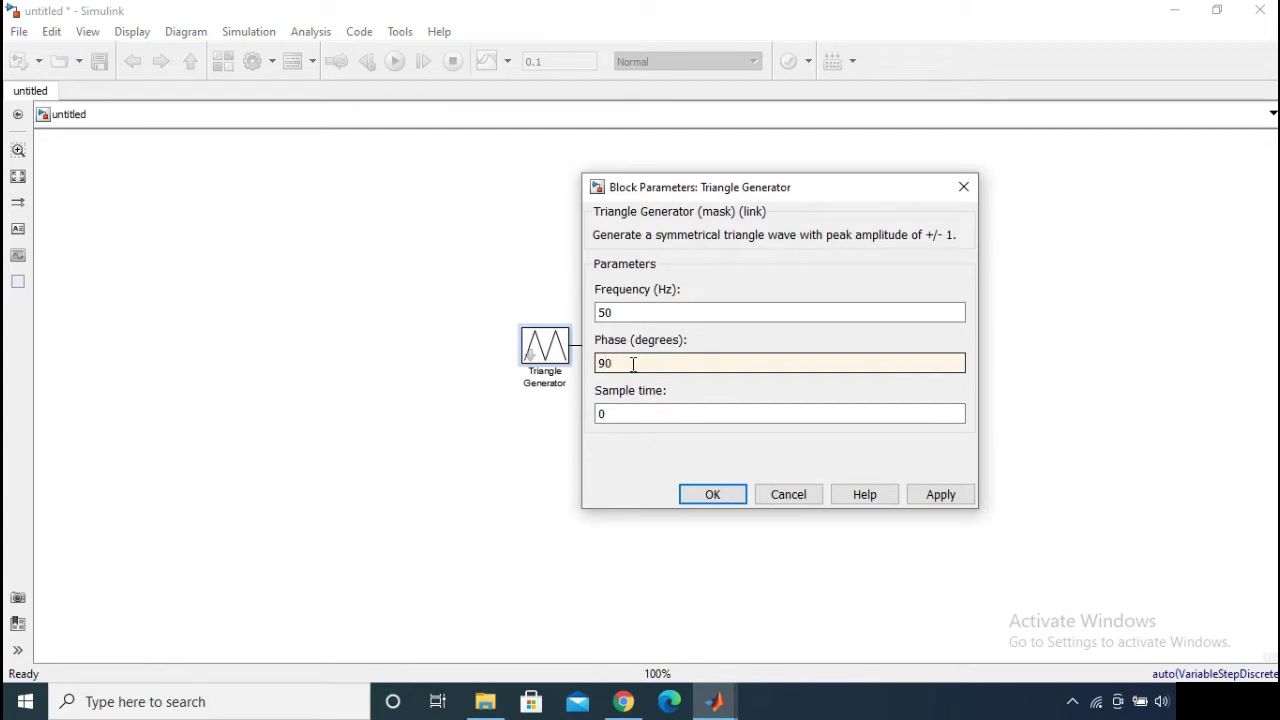
key(Return)
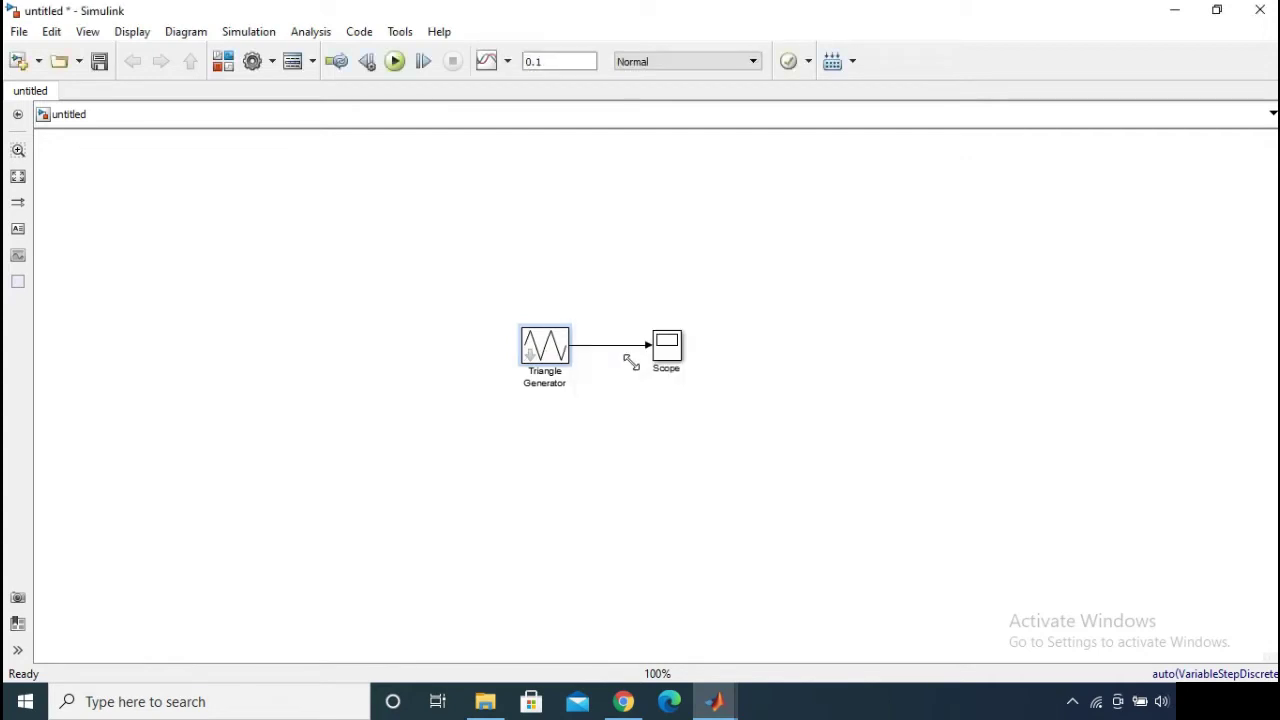
click(396, 62)
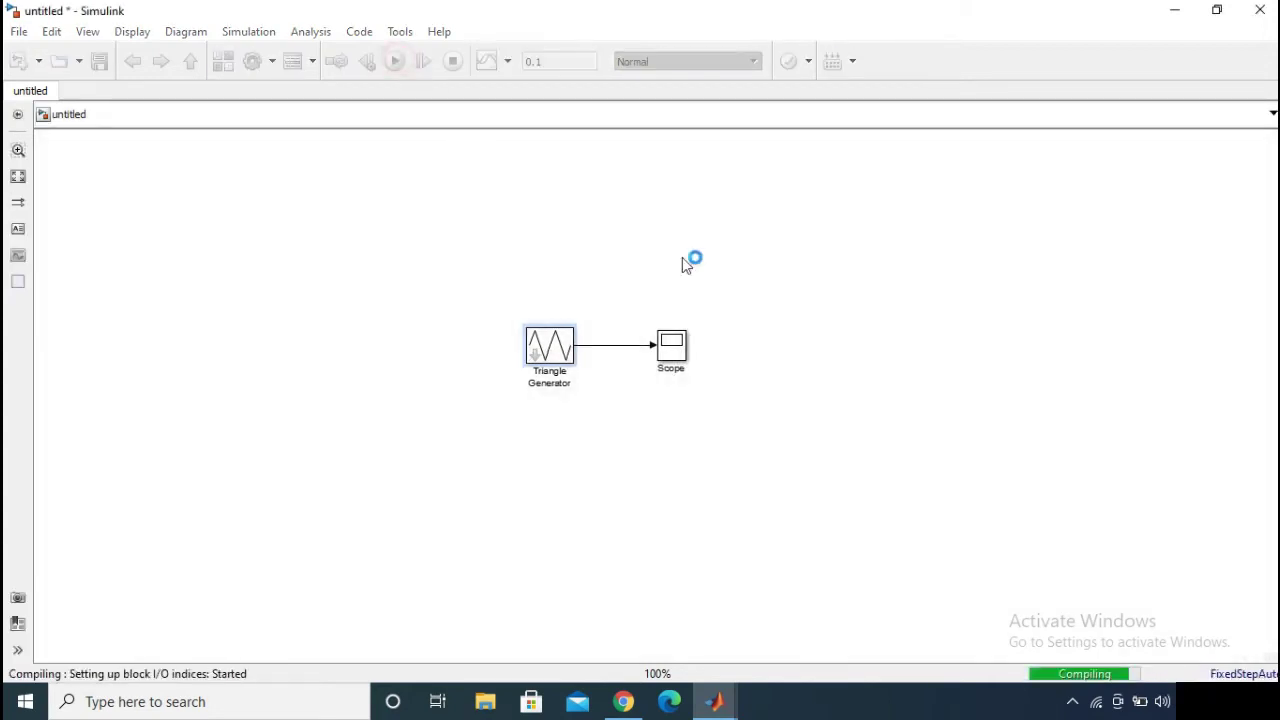
Examine the phase-shifted triangle waveform in the Scope and close the window.
click(683, 352)
double_click(682, 352)
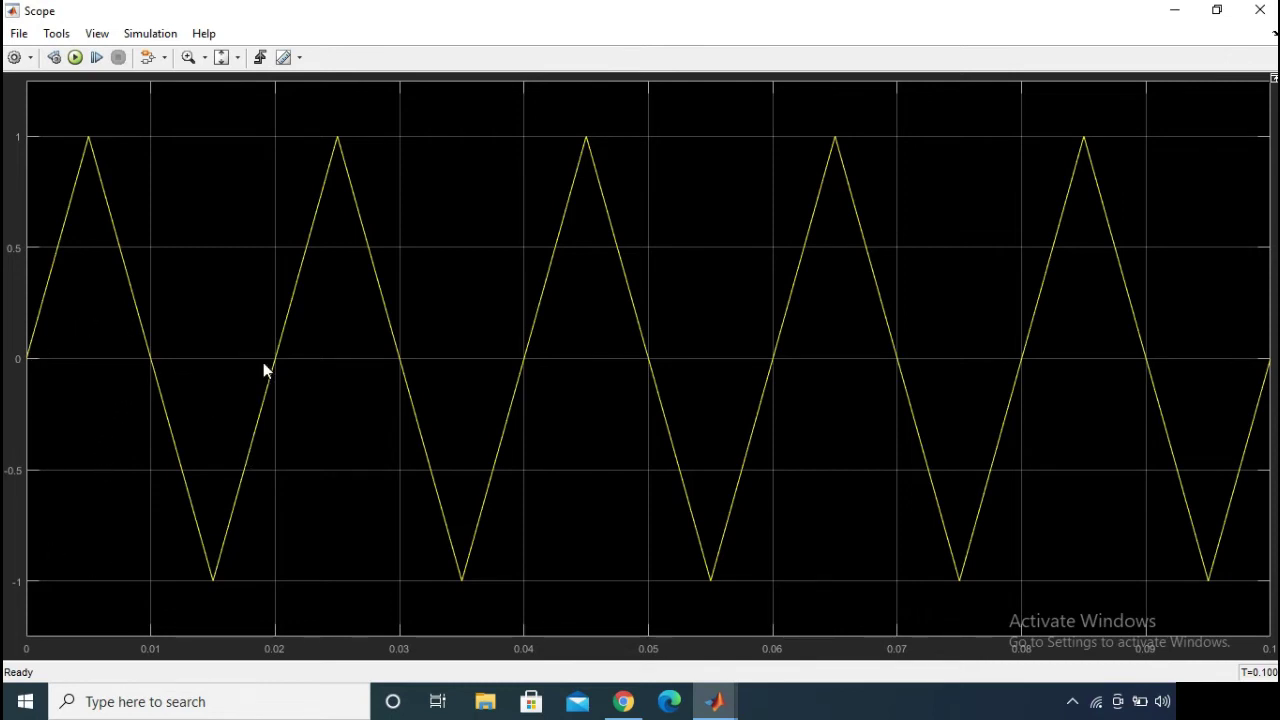
click(1260, 10)
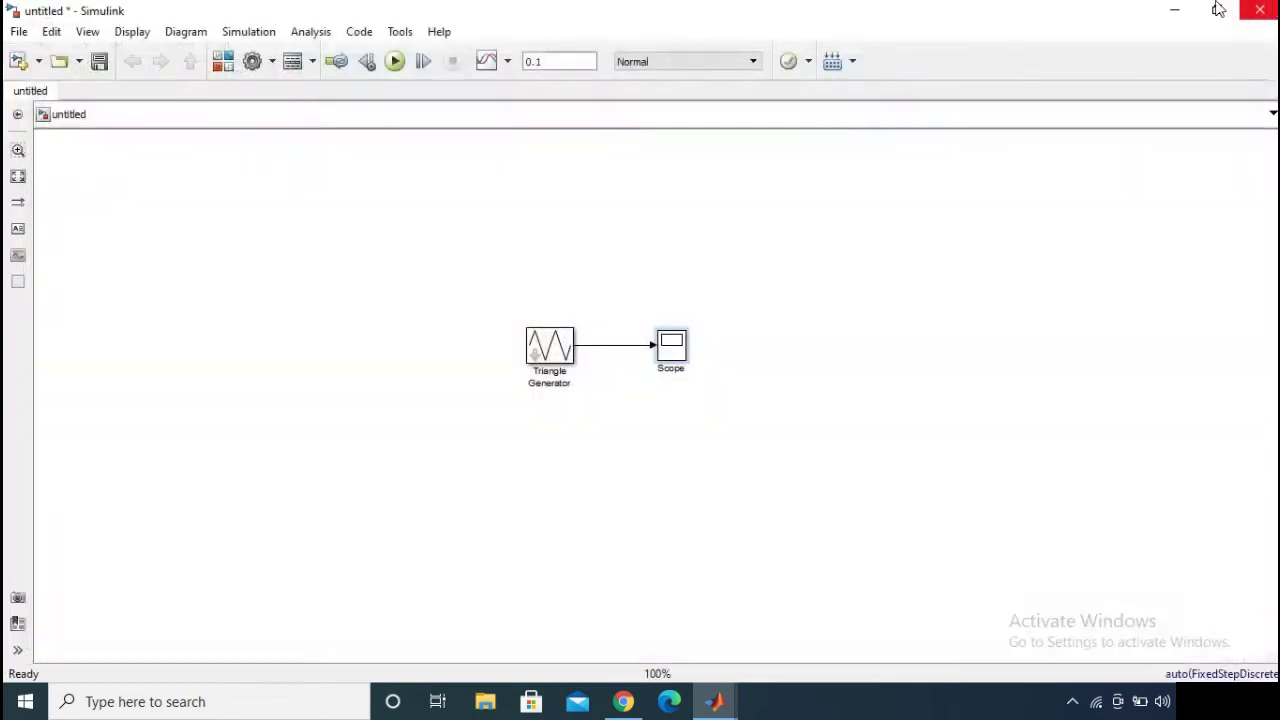
click(708, 312)
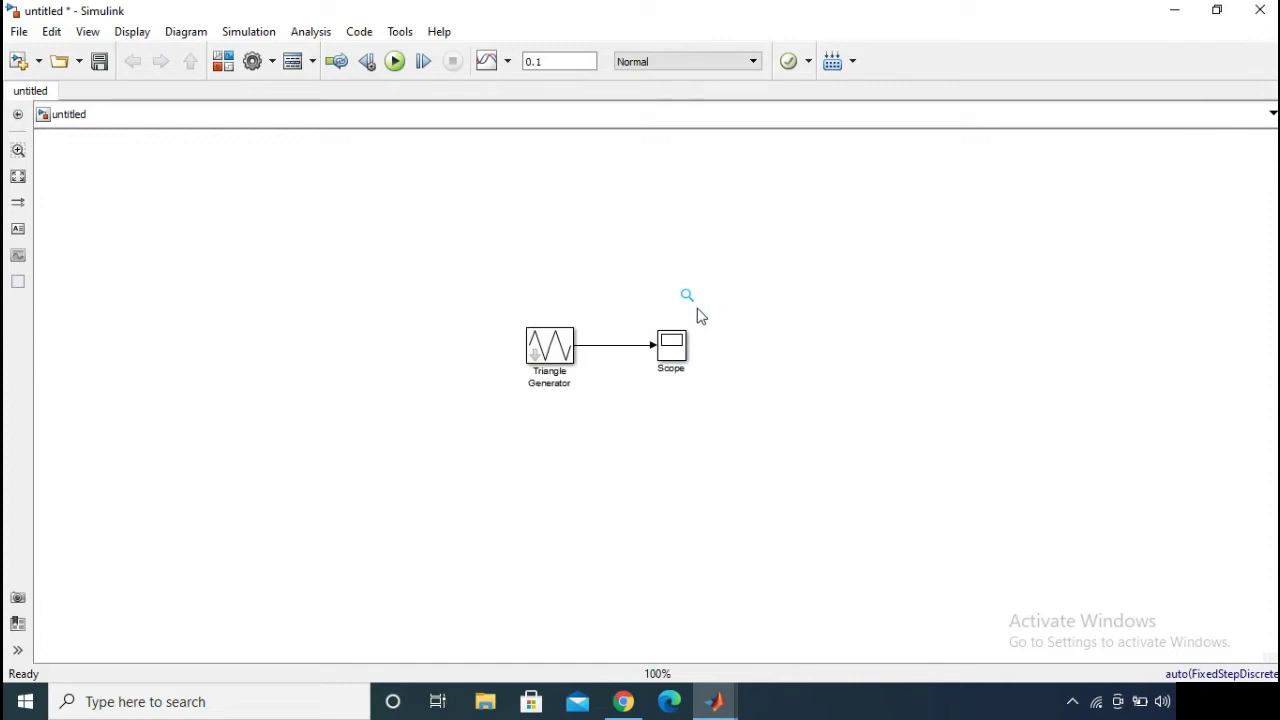
Add a Repeating Sequence block from the Simulink Sources library above the Triangle Generator and connect it to a copy of the Scope.
click(224, 62)
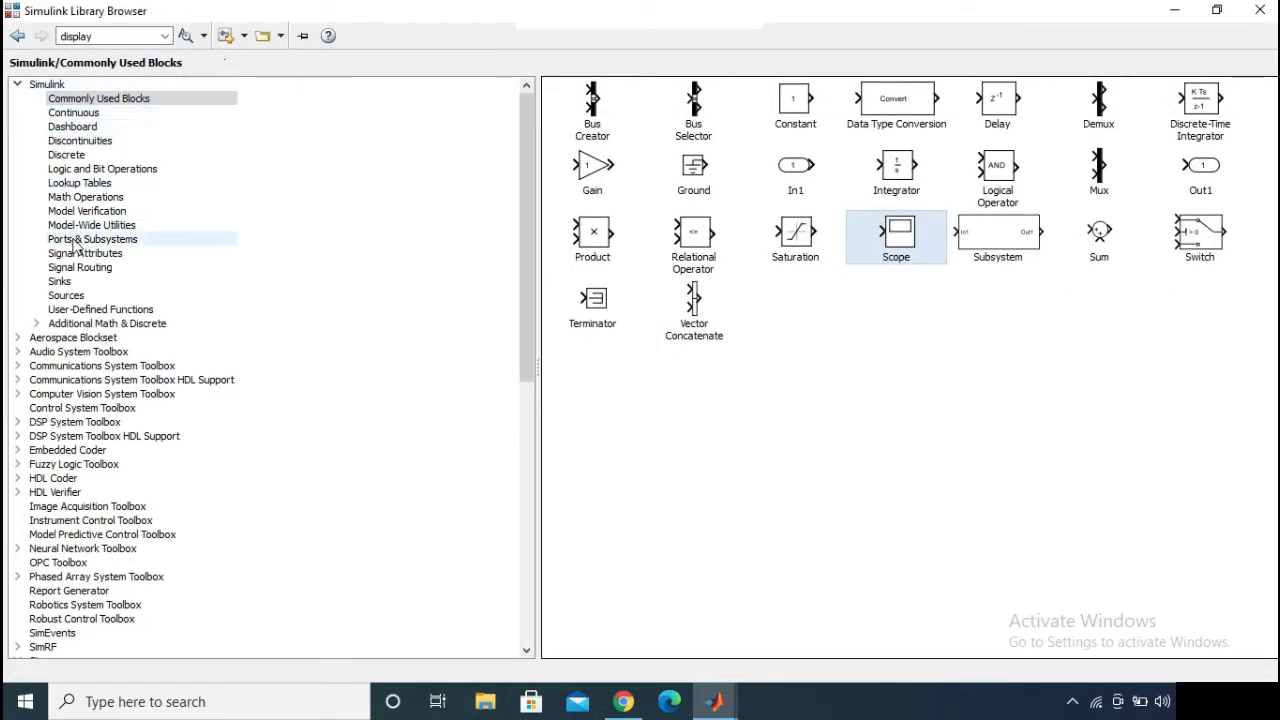
click(72, 298)
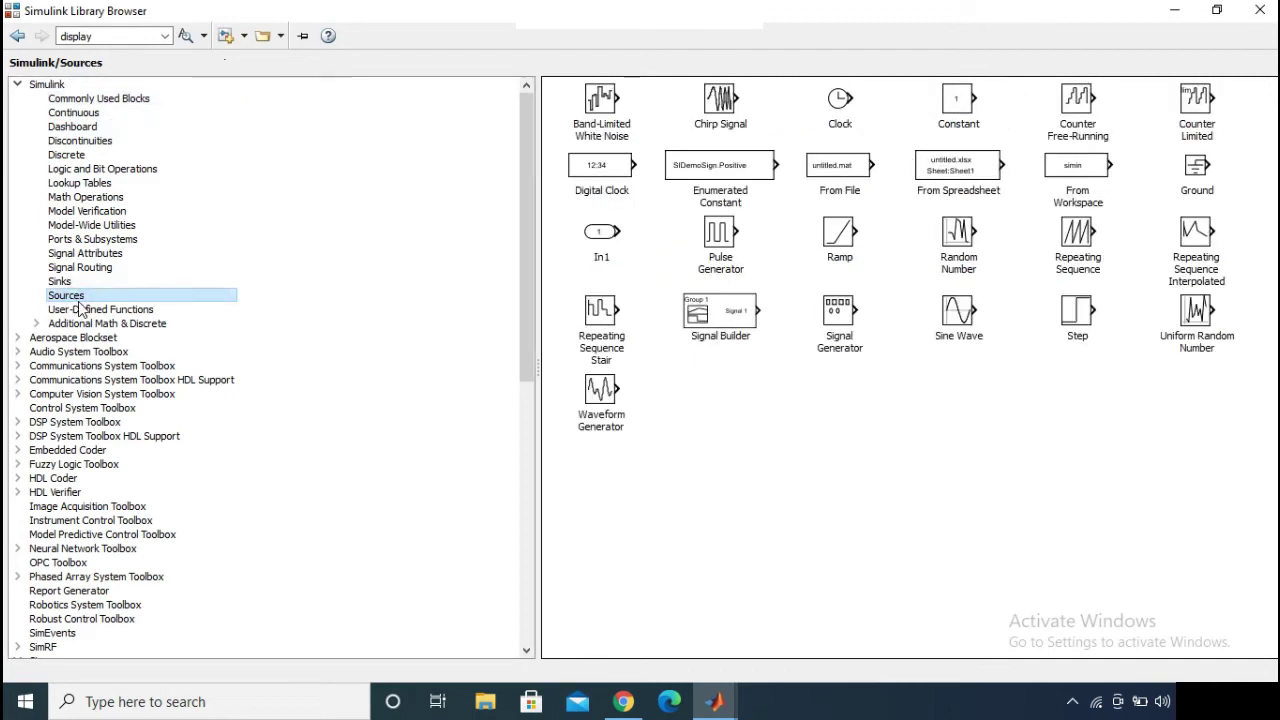
click(1078, 262)
right_click(1077, 252)
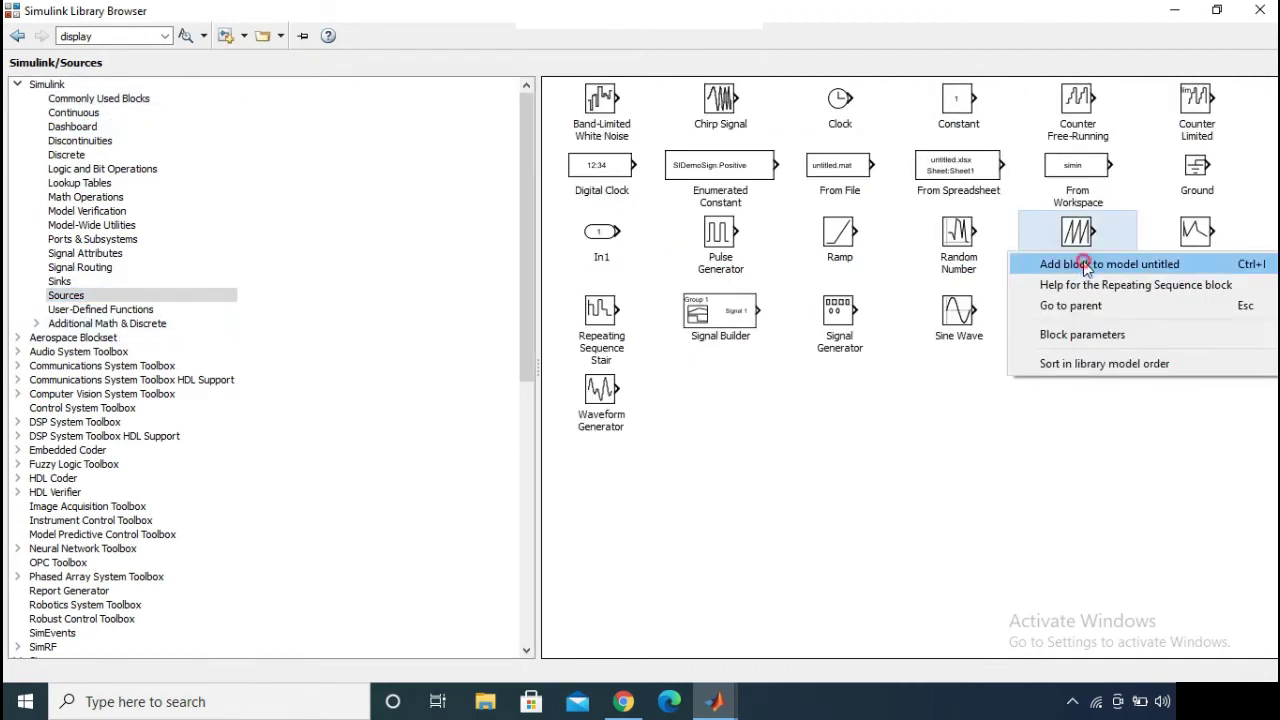
click(1086, 264)
click(1175, 10)
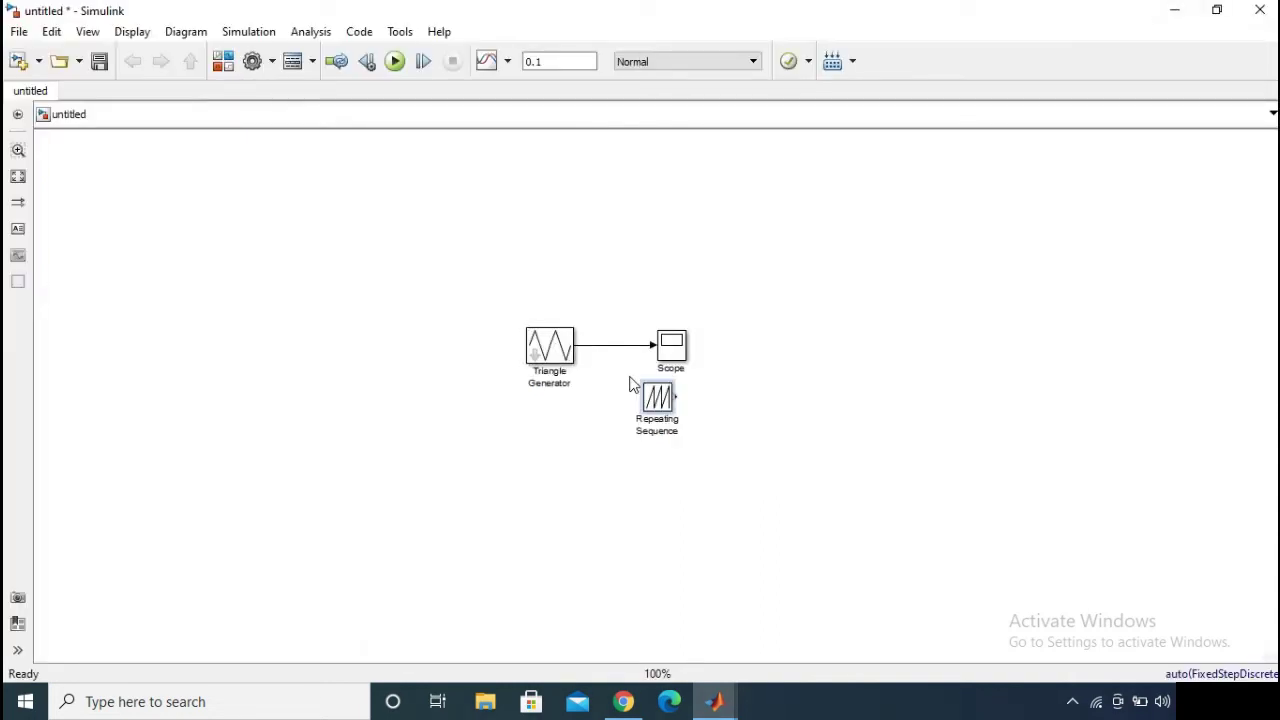
drag(655, 402, 550, 246)
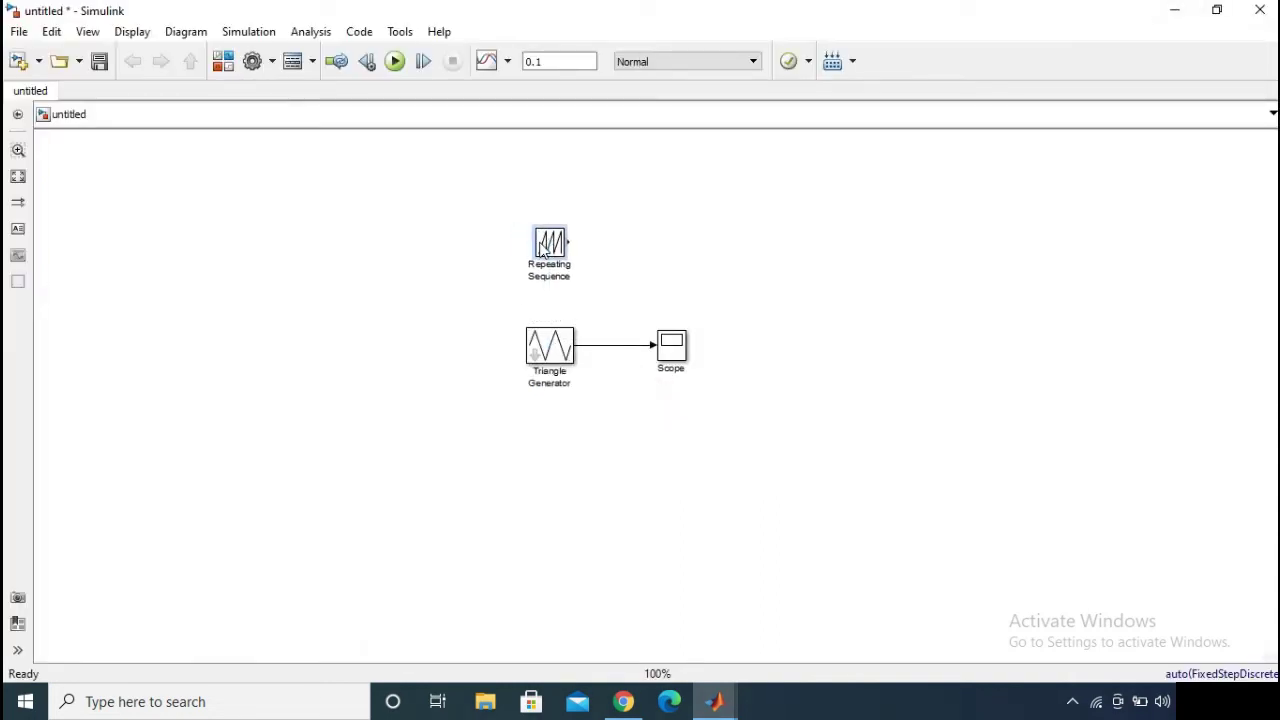
drag(668, 345, 675, 244)
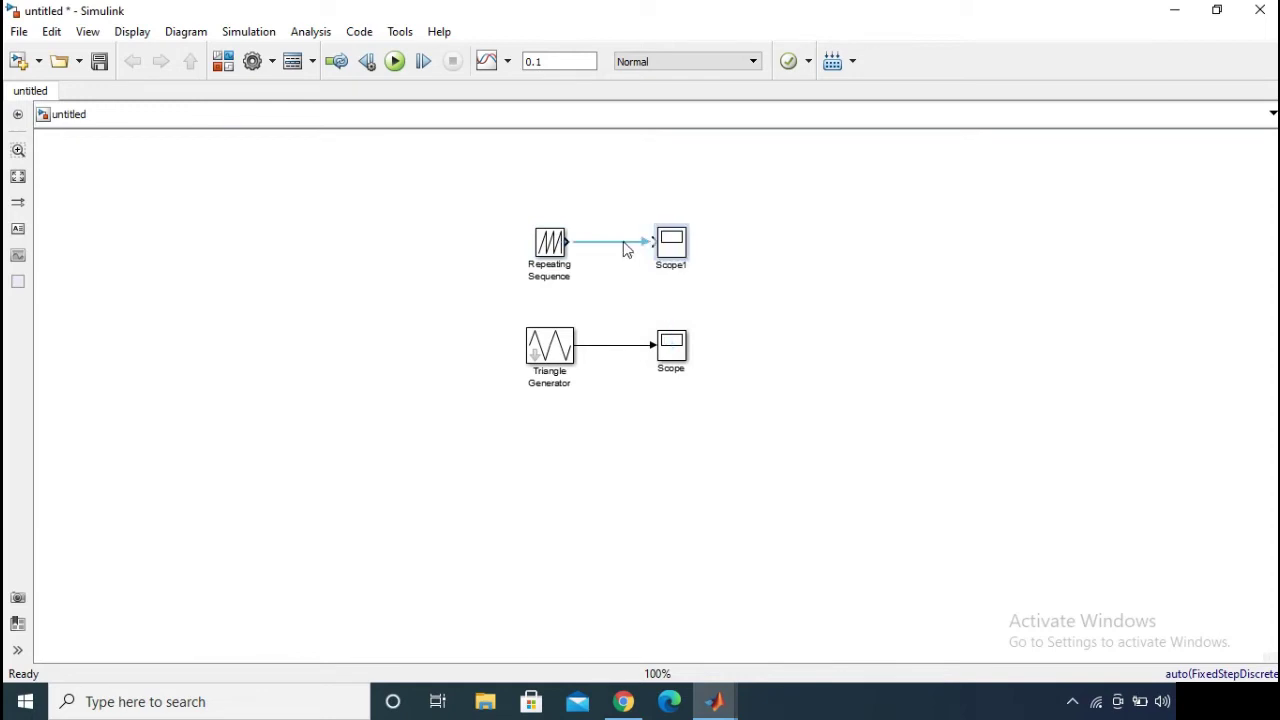
Review the parameters of the Repeating Sequence block and the Triangle Generator block without changing them.
double_click(549, 243)
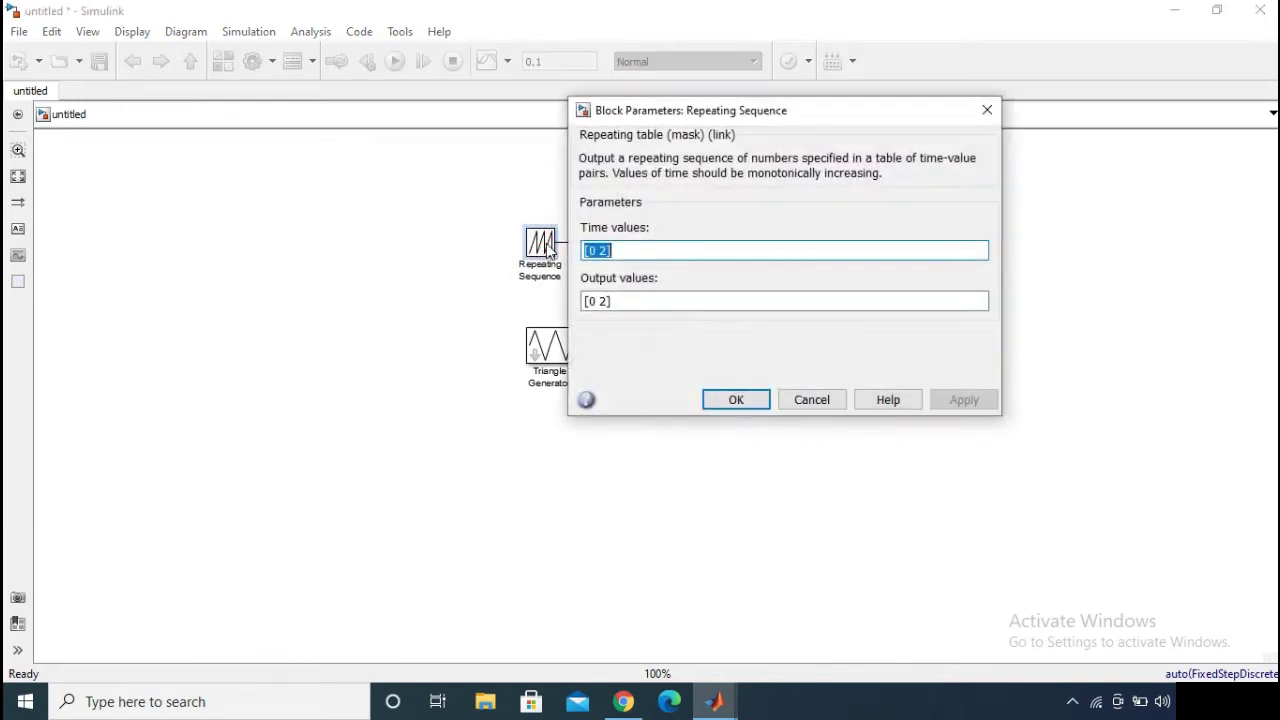
click(707, 254)
click(714, 398)
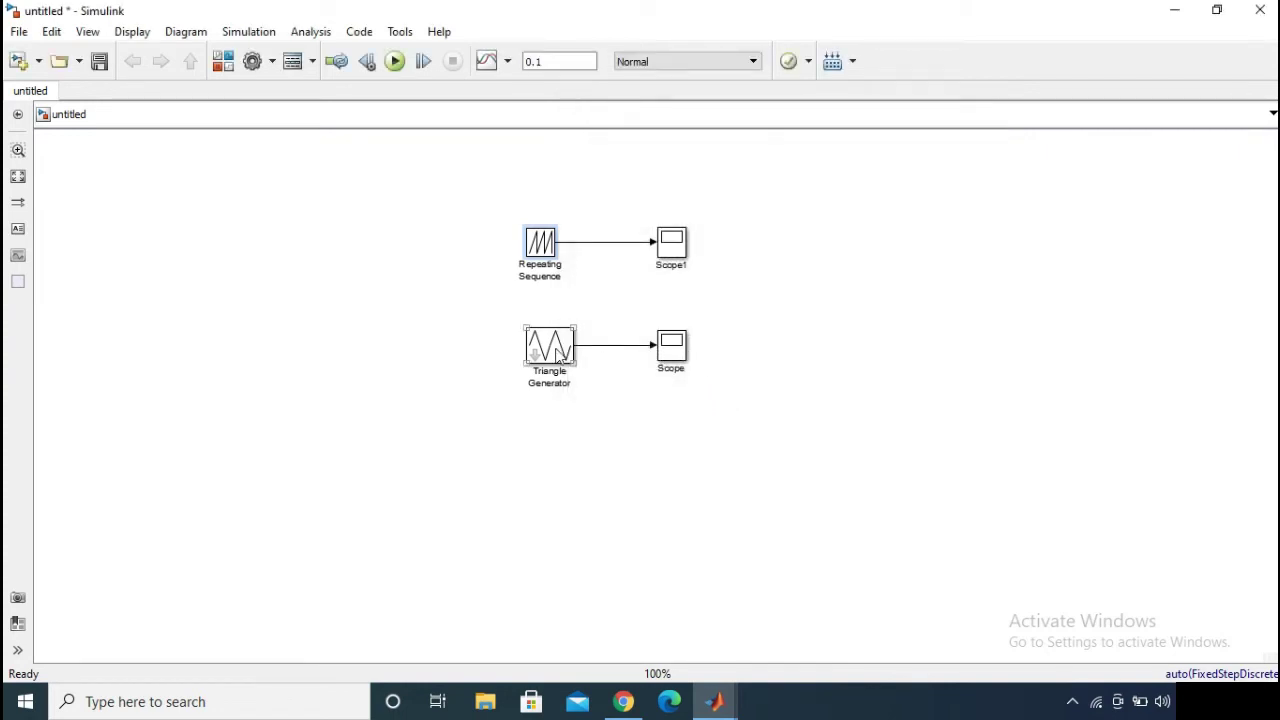
click(563, 357)
double_click(563, 357)
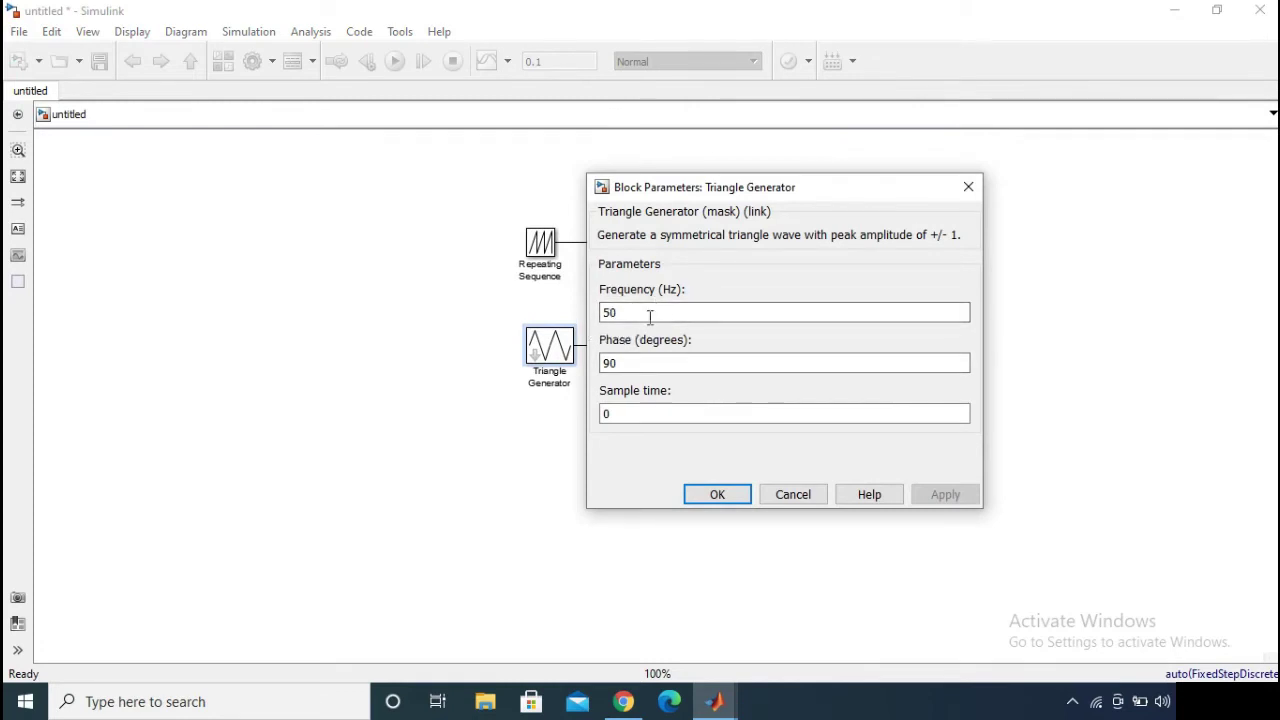
click(692, 494)
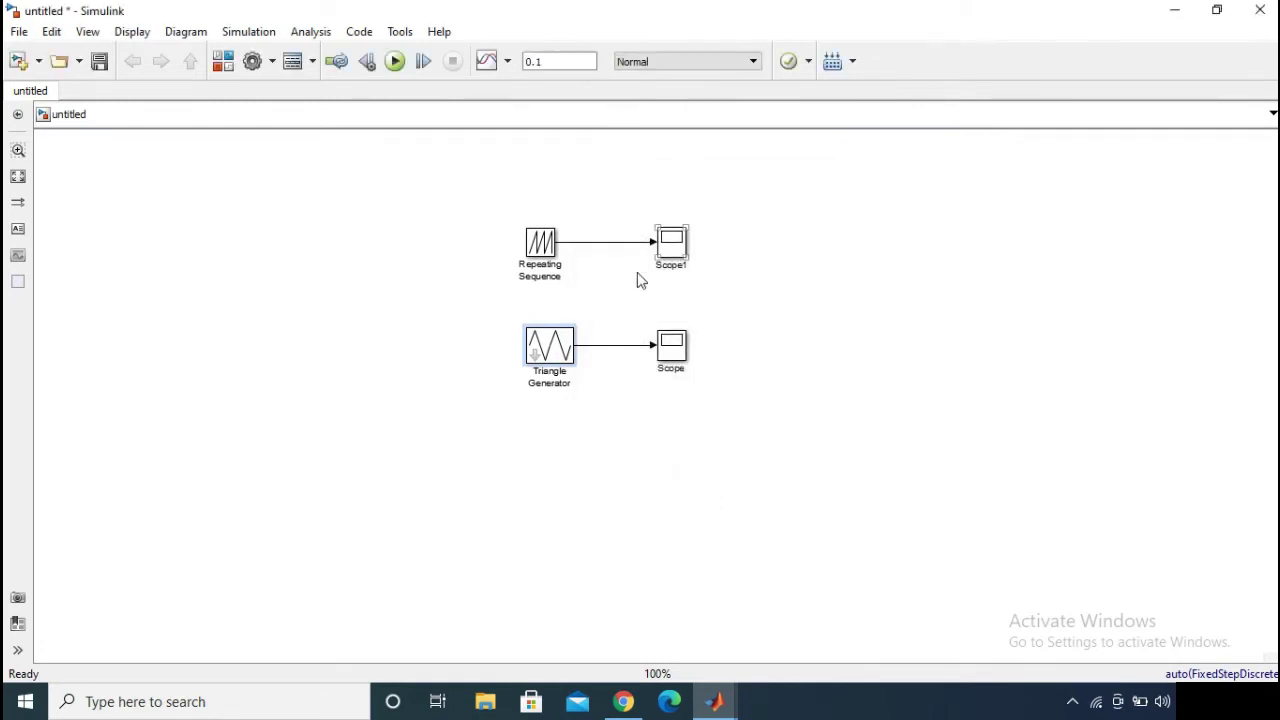
double_click(539, 243)
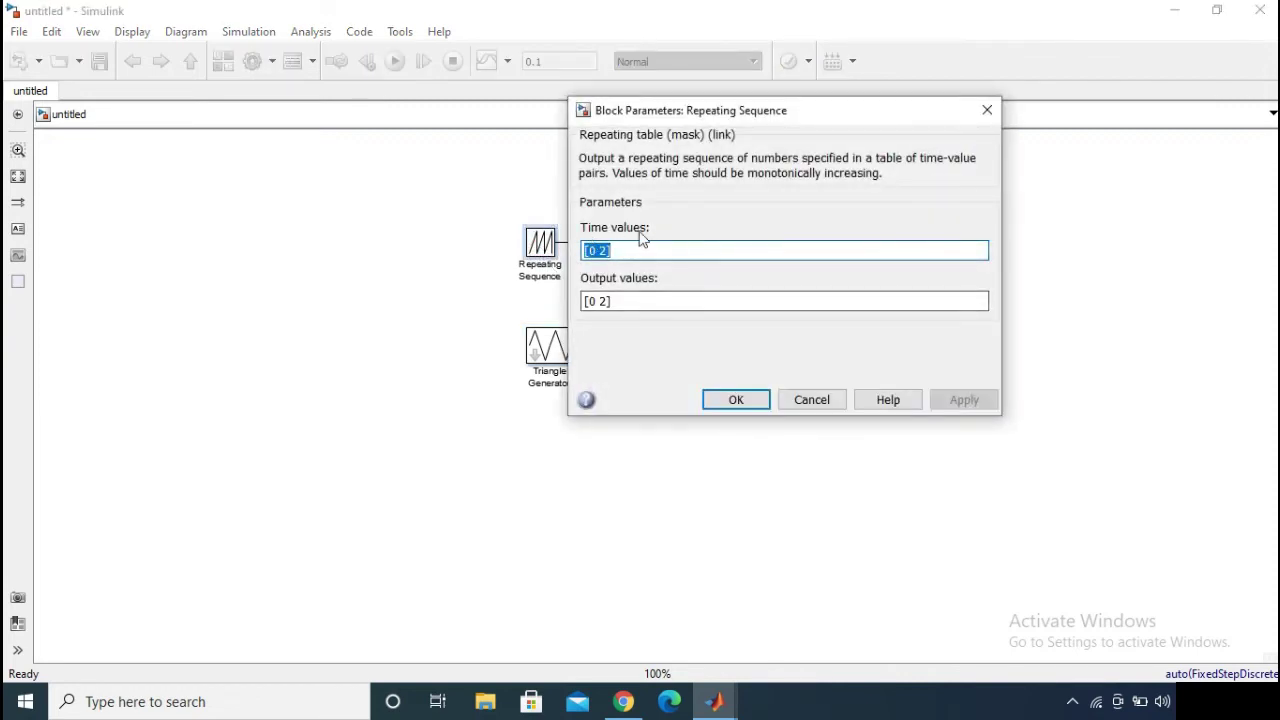
click(722, 402)
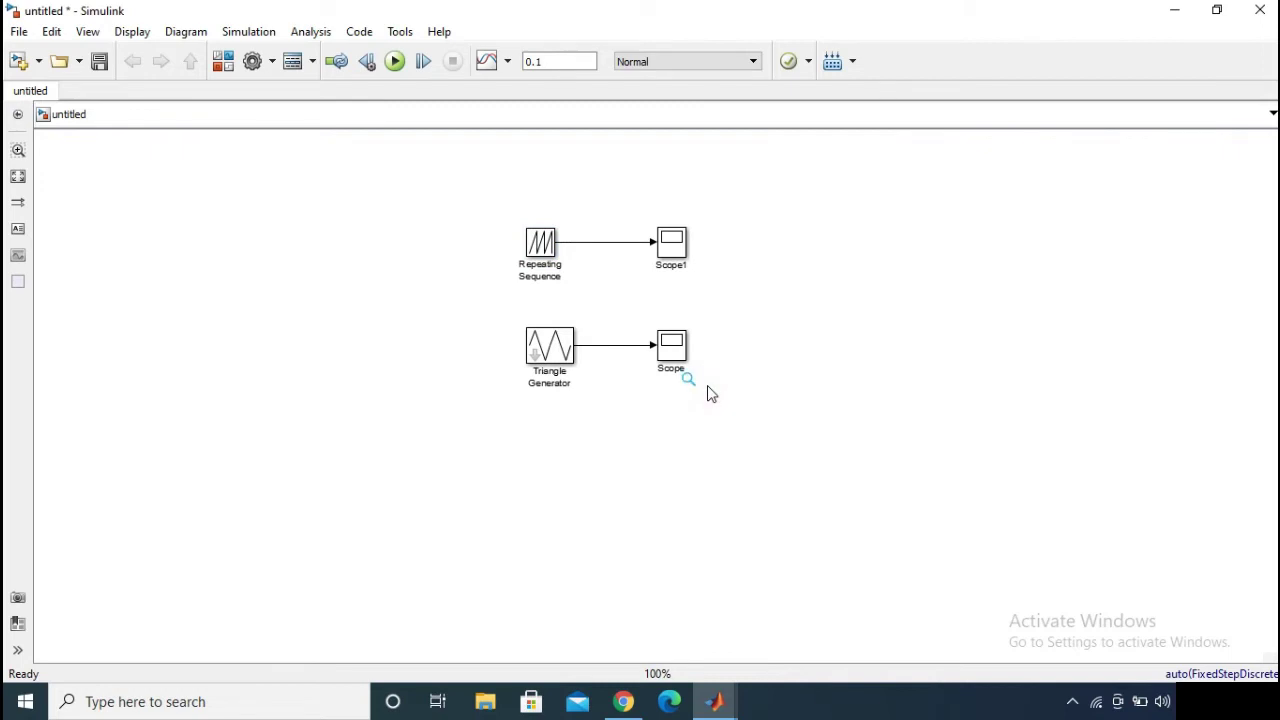
Examine the period and peaks of the Triangle Generator's waveform in its Scope and close the window.
click(681, 358)
double_click(681, 358)
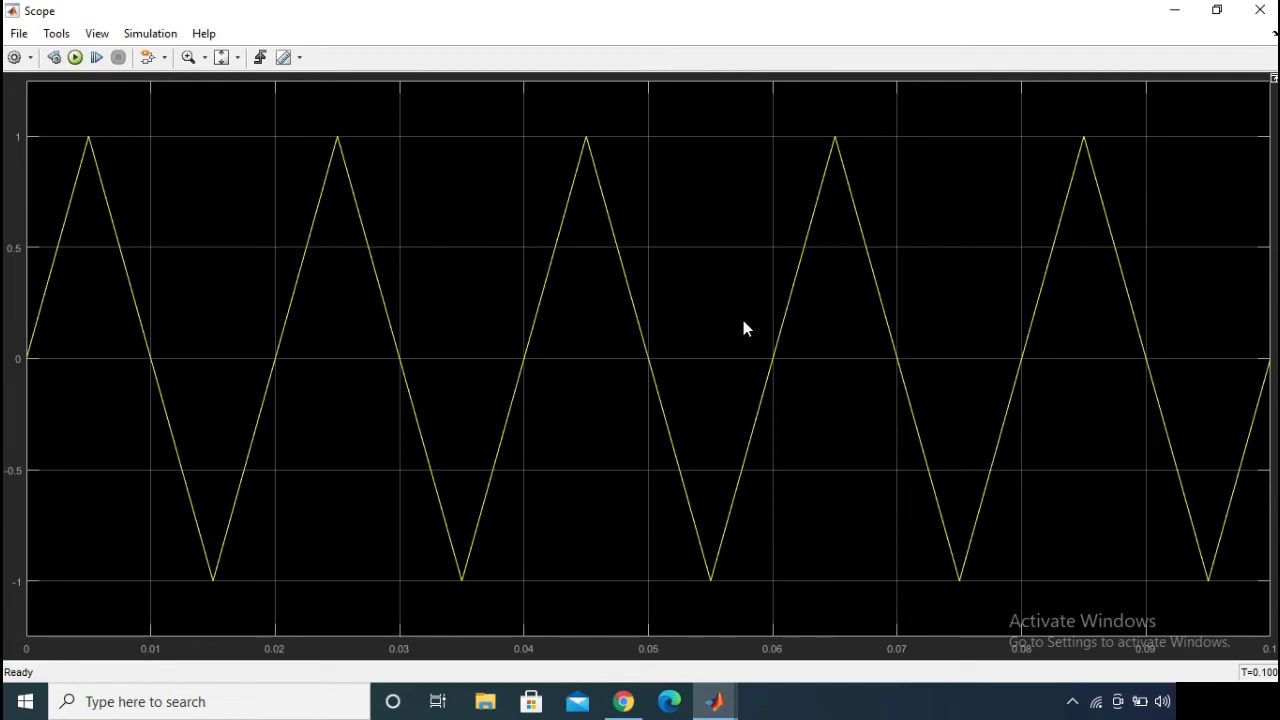
click(1260, 10)
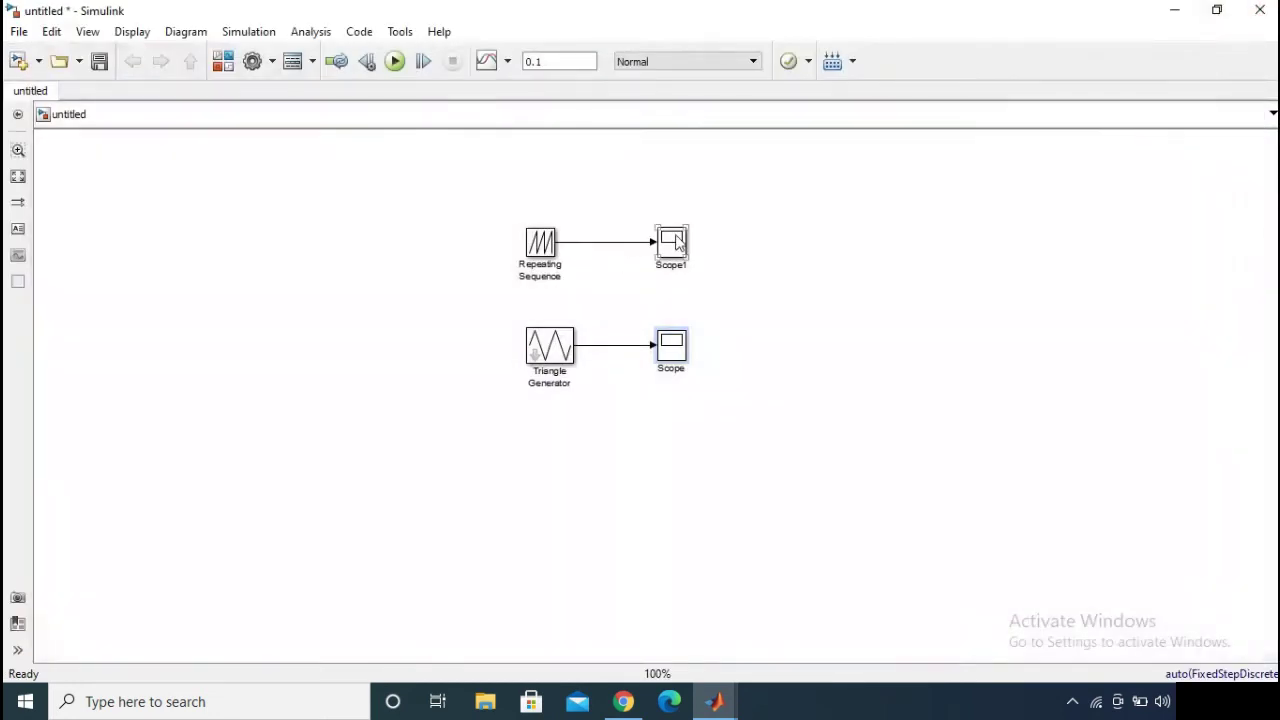
Set the Repeating Sequence block's time values to [0 0.005 0.01 0.015 0.02].
double_click(545, 243)
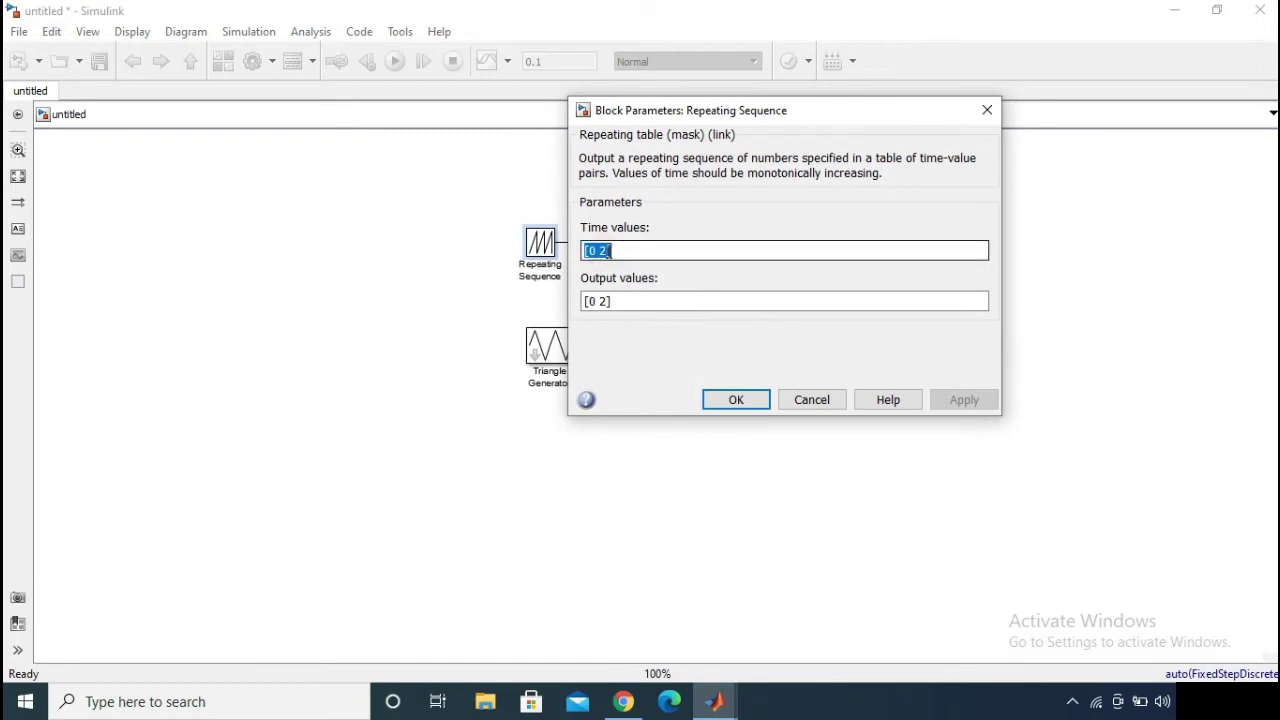
click(607, 251)
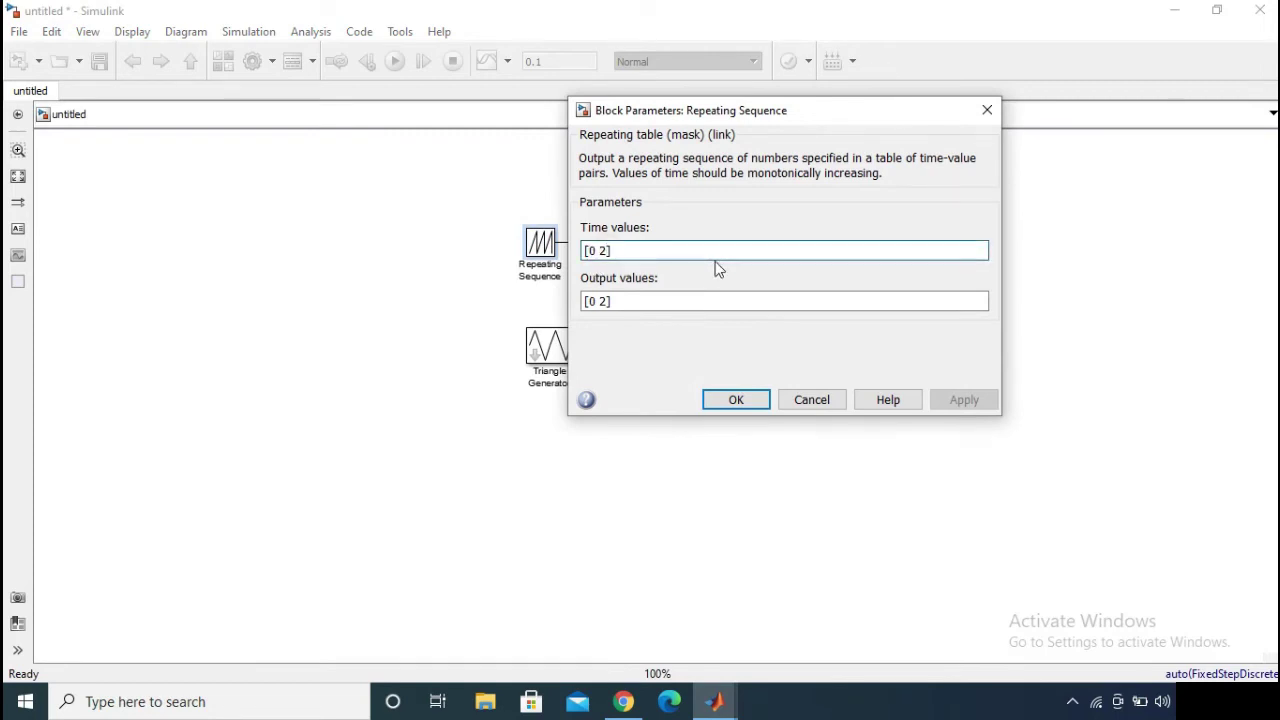
key(BackSpace)
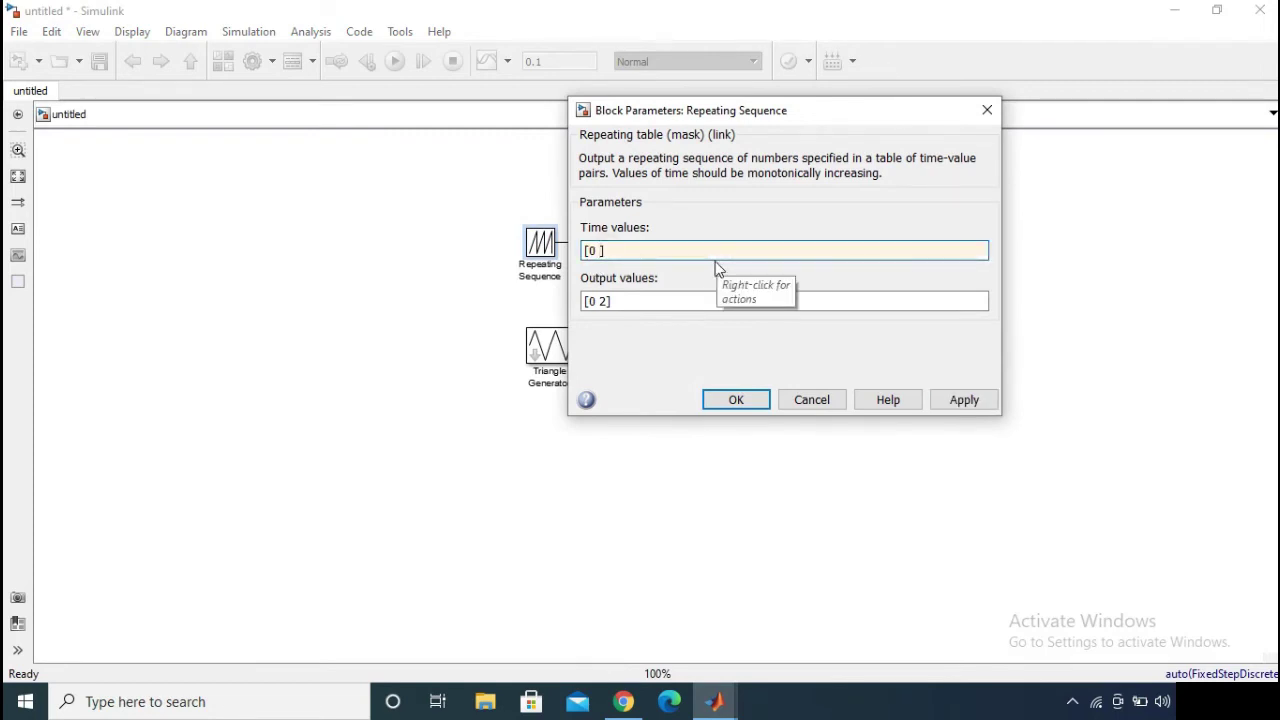
text(0.005 0.01 0.015 0.02)
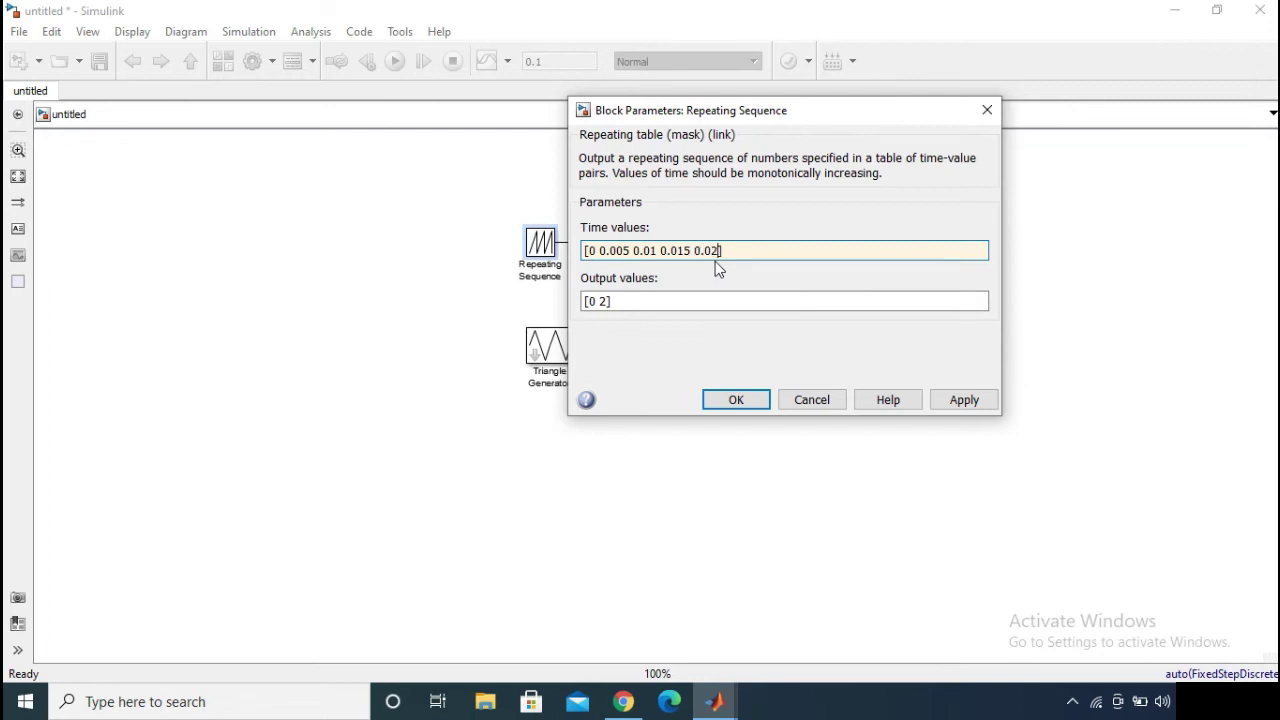
Set the Repeating Sequence block's output values to [0 1 0 -1 0] and confirm the parameters.
key(Tab)
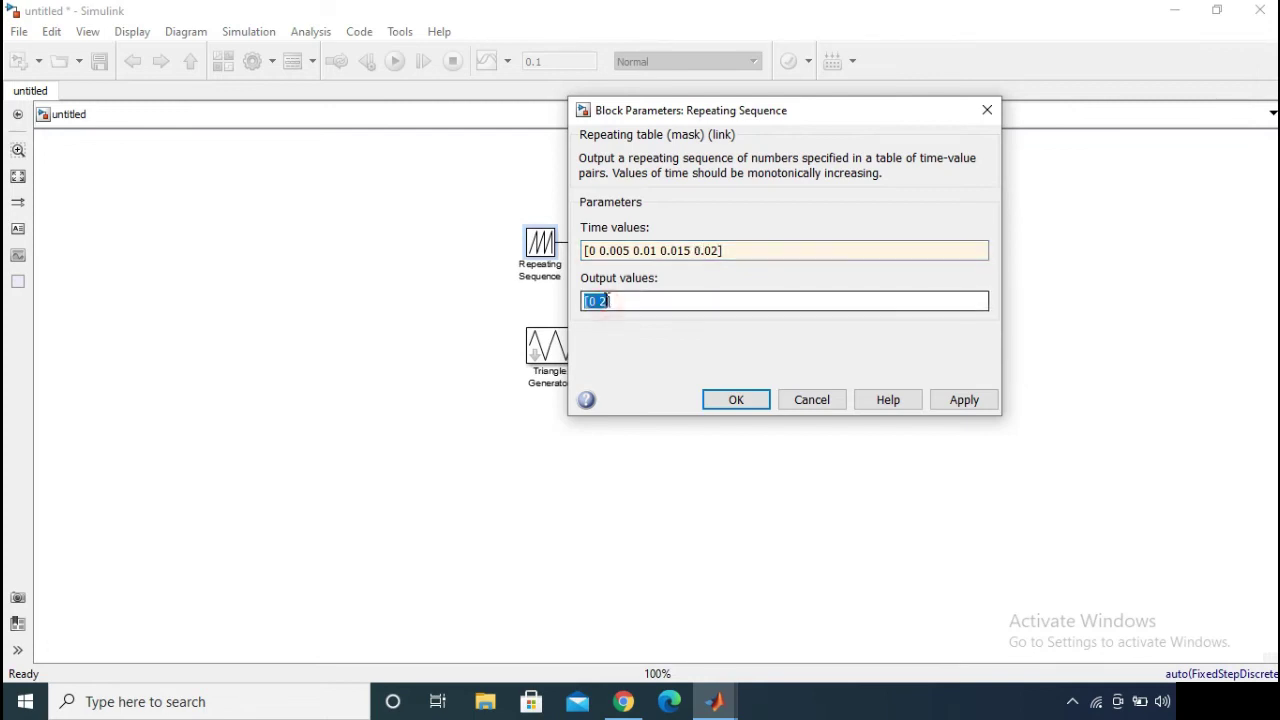
click(605, 299)
key(BackSpace)
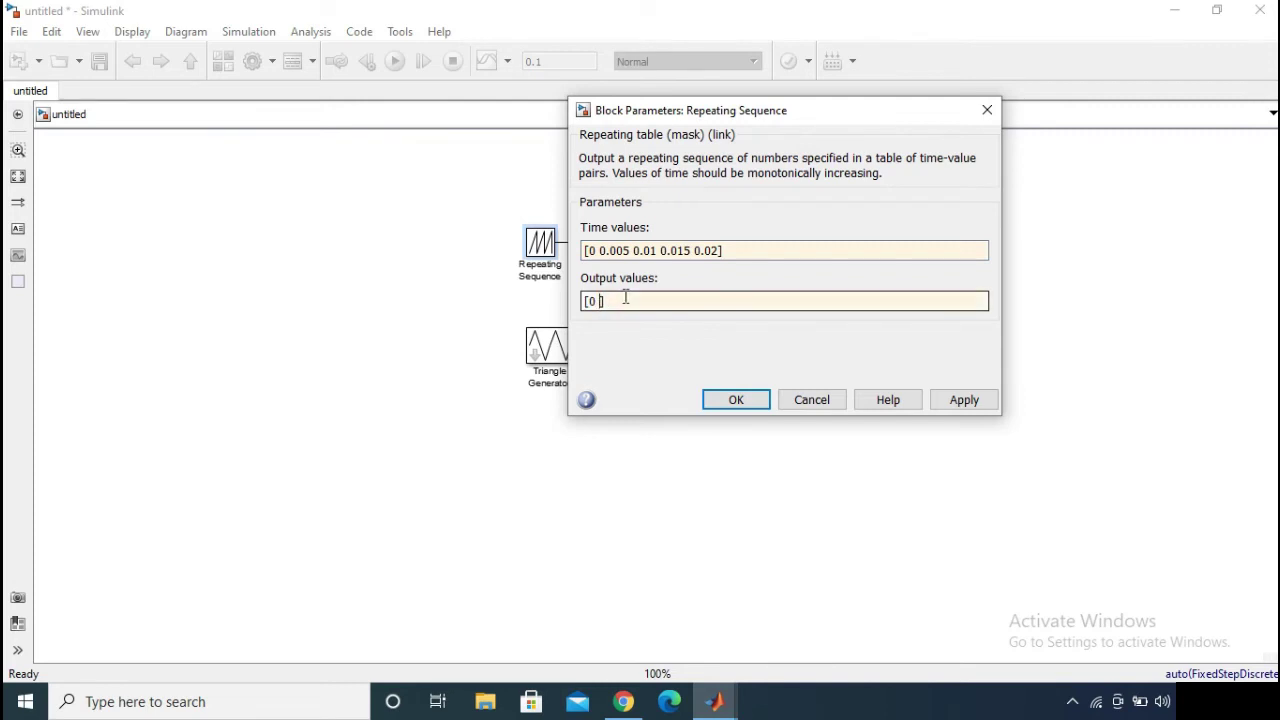
text(1 0 -1 0)
key(Return)
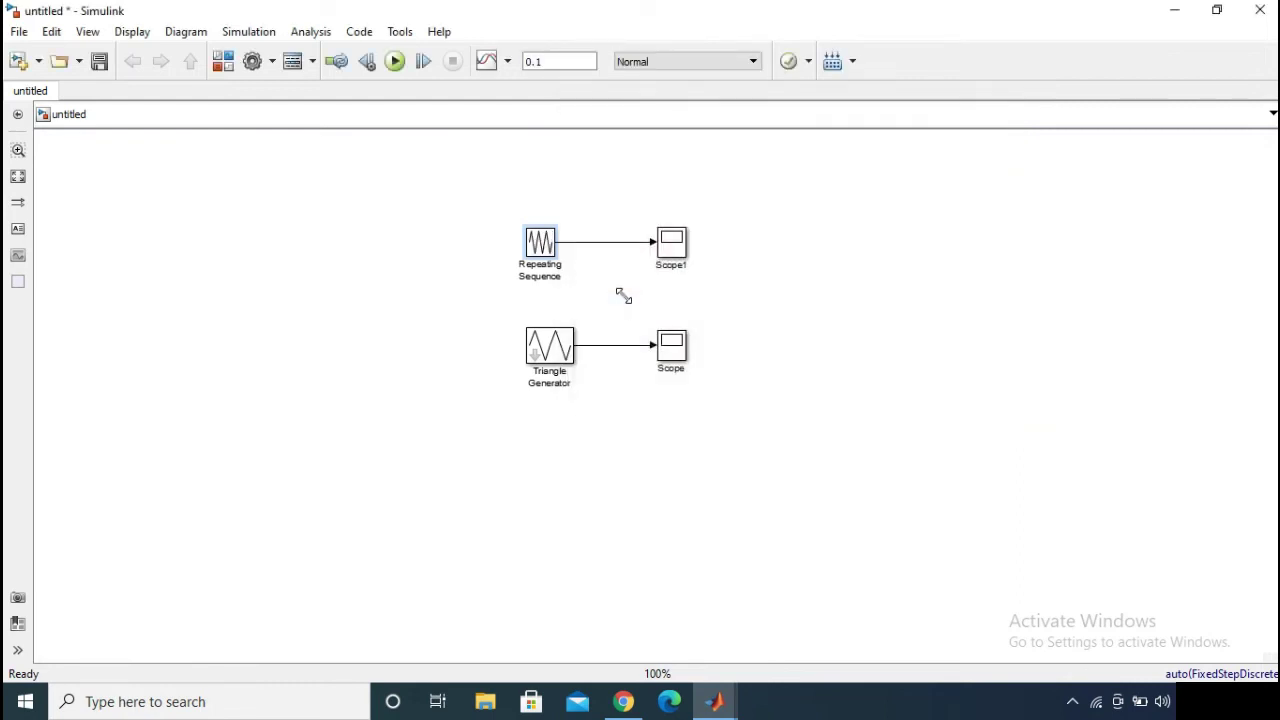
Run the simulation and compare the Repeating Sequence waveform in Scope1 with the Triangle Generator waveform in Scope, closing both windows.
click(395, 61)
double_click(670, 252)
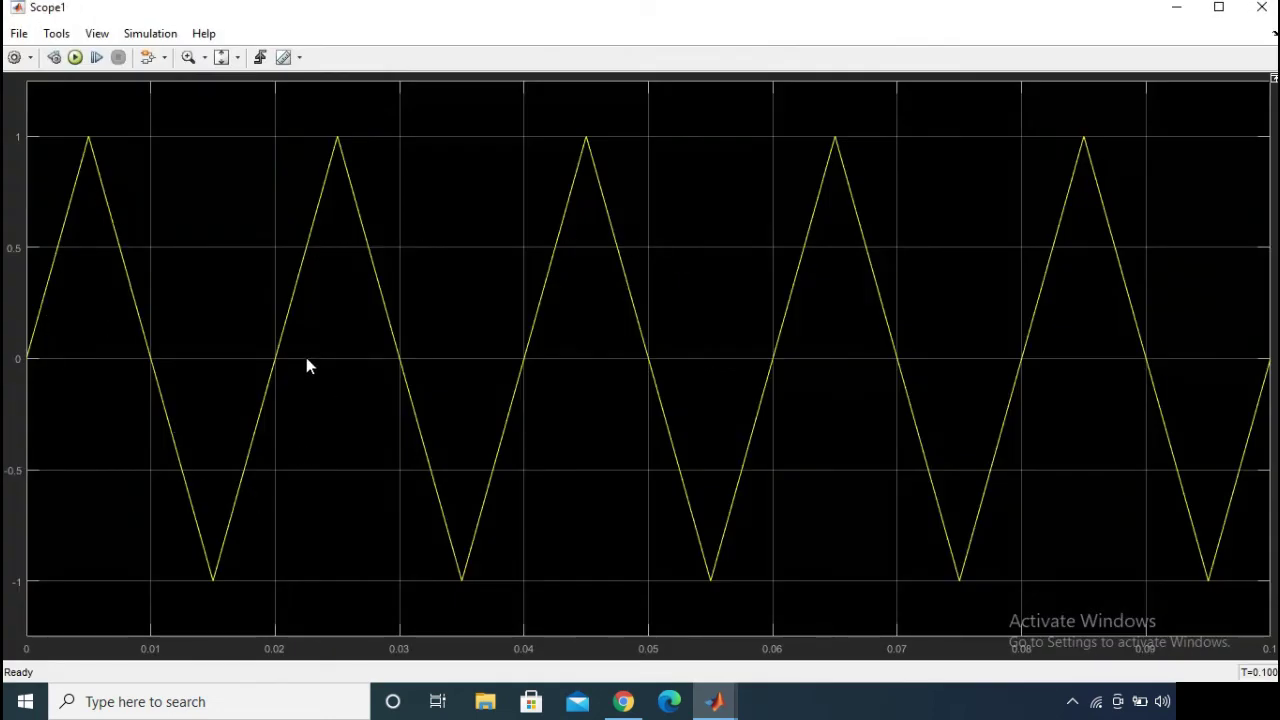
click(1261, 7)
double_click(680, 338)
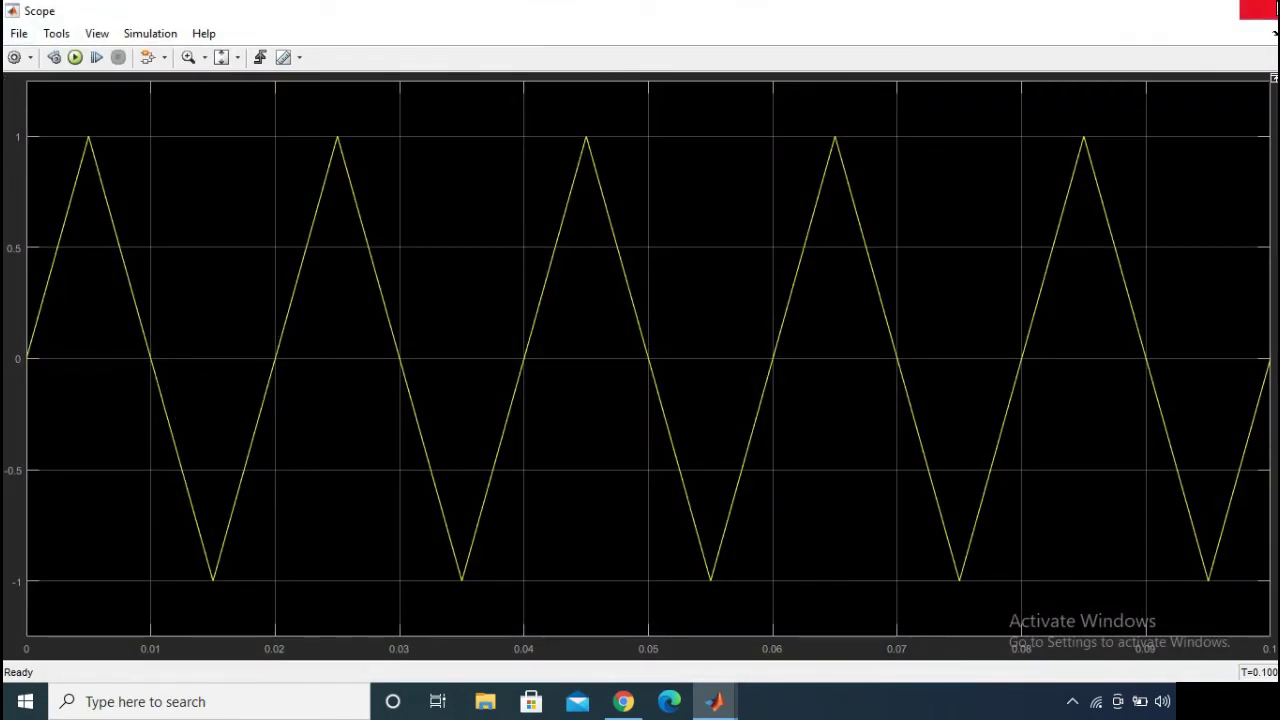
click(1260, 10)
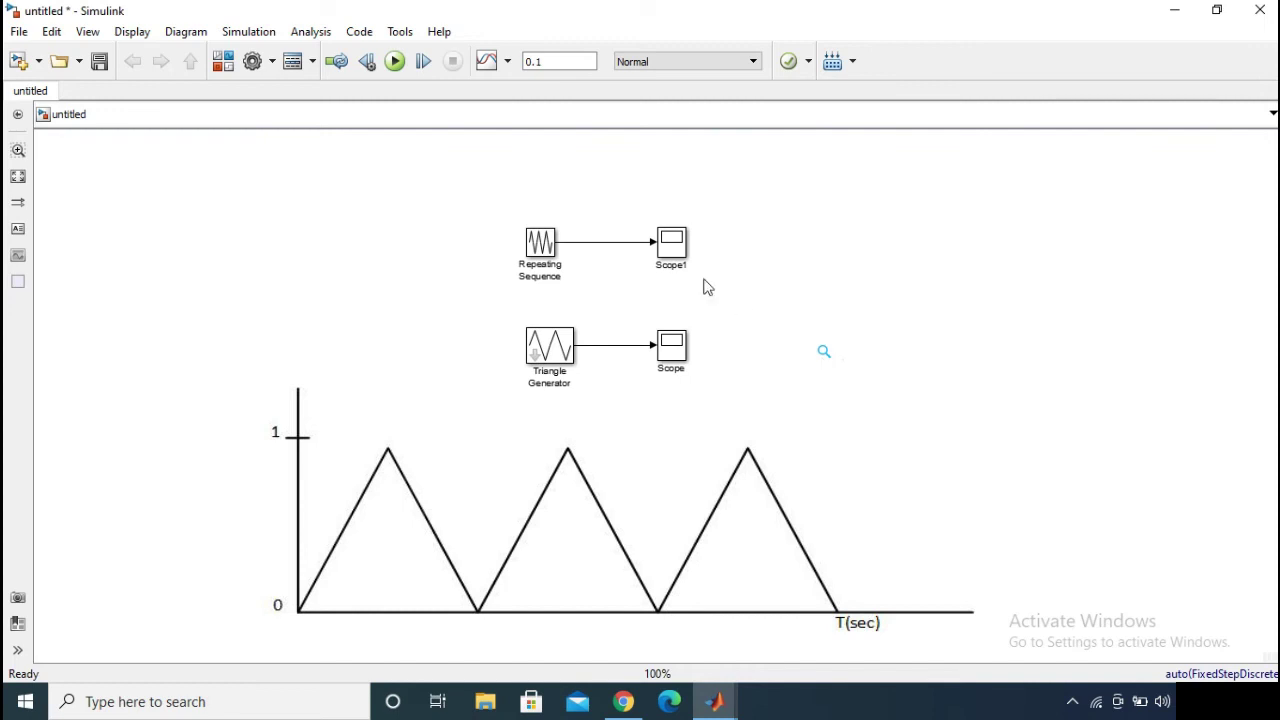
Reduce the Repeating Sequence block's time values to [0 0.01 0.02].
click(552, 245)
double_click(552, 245)
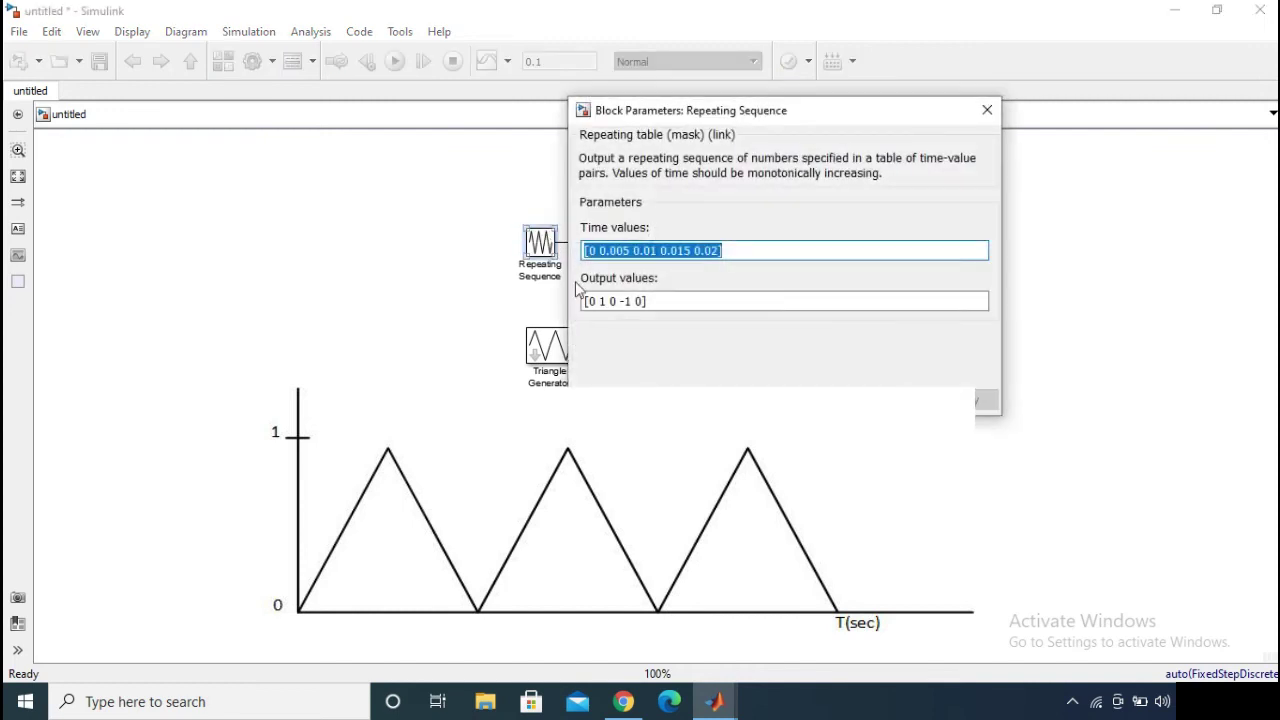
double_click(684, 250)
click(692, 250)
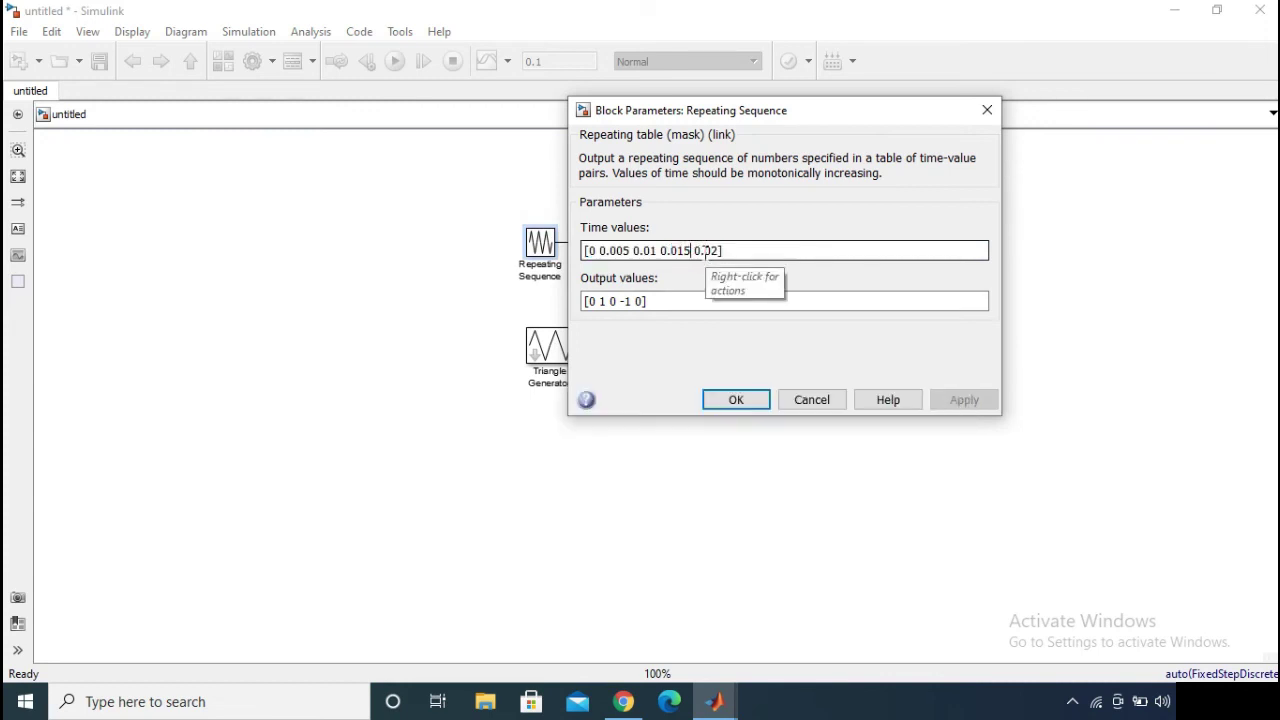
key(BackSpace)
key(BackSpace)
key(BackSpace)
key(BackSpace)
key(BackSpace)
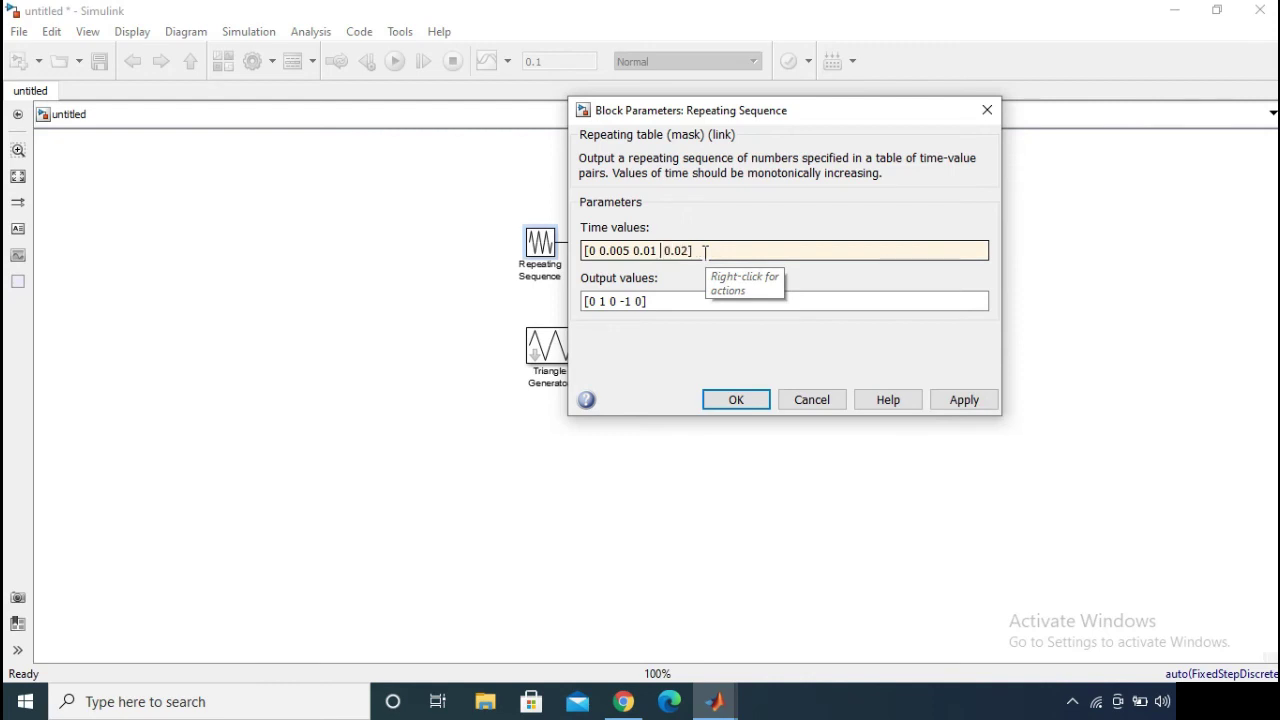
key(BackSpace)
key(Left)
key(Left)
key(Left)
key(Left)
key(Left)
key(BackSpace)
key(BackSpace)
key(BackSpace)
key(BackSpace)
key(BackSpace)
key(BackSpace)
click(636, 360)
Reduce the Repeating Sequence block's output values to [0 1 0] and confirm the parameters.
double_click(645, 301)
click(650, 301)
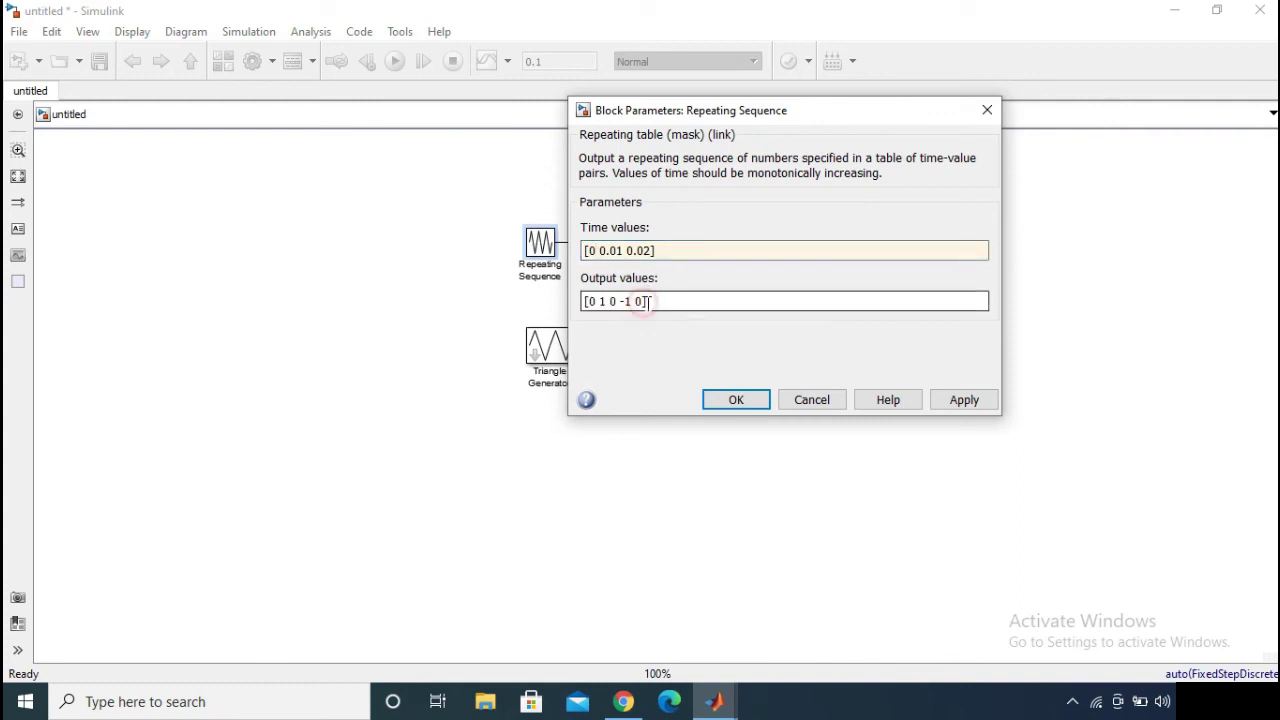
key(BackSpace)
key(BackSpace)
key(BackSpace)
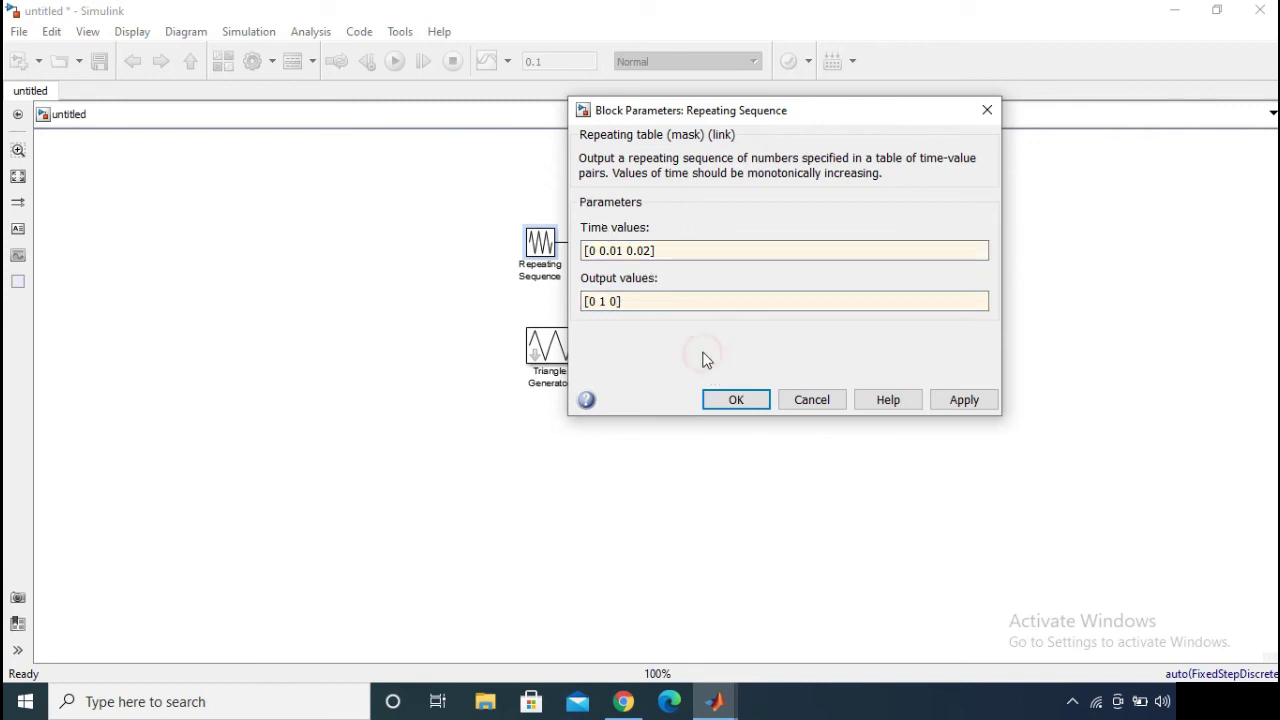
click(734, 400)
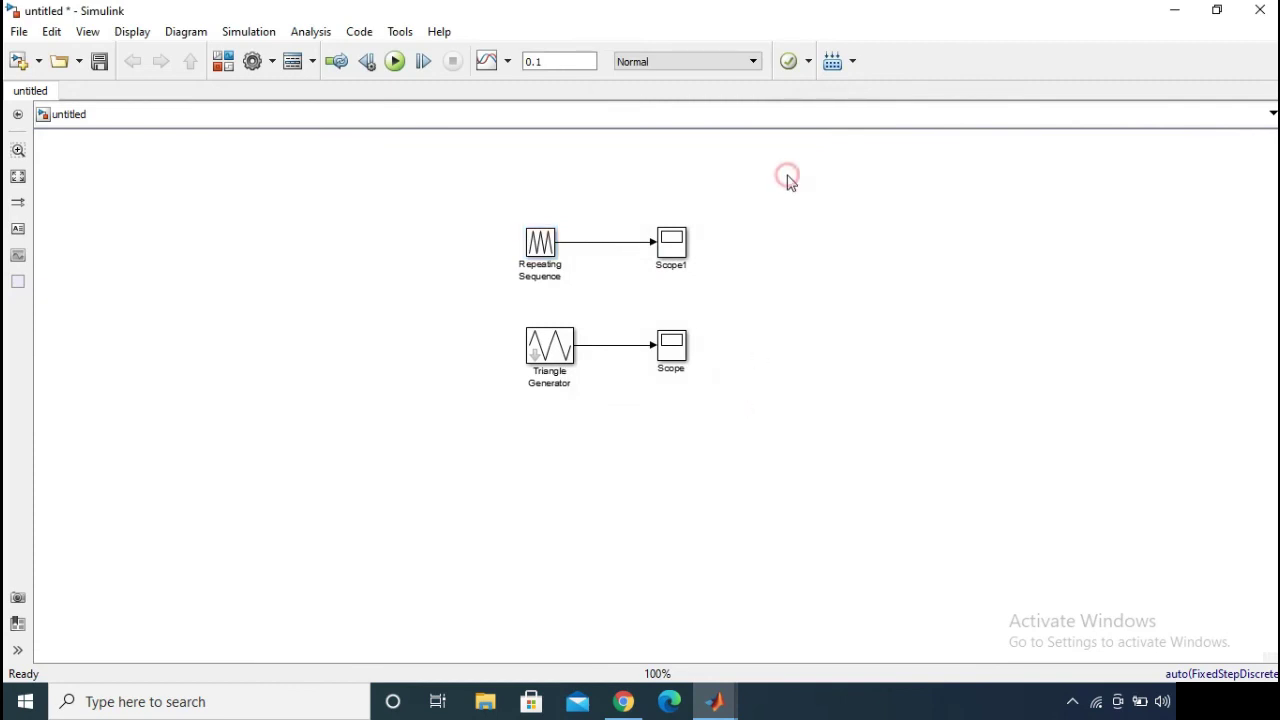
Rerun the simulation, examine the Repeating Sequence waveform in Scope1 with the axes scaled to fit, and close the window.
click(395, 62)
double_click(673, 248)
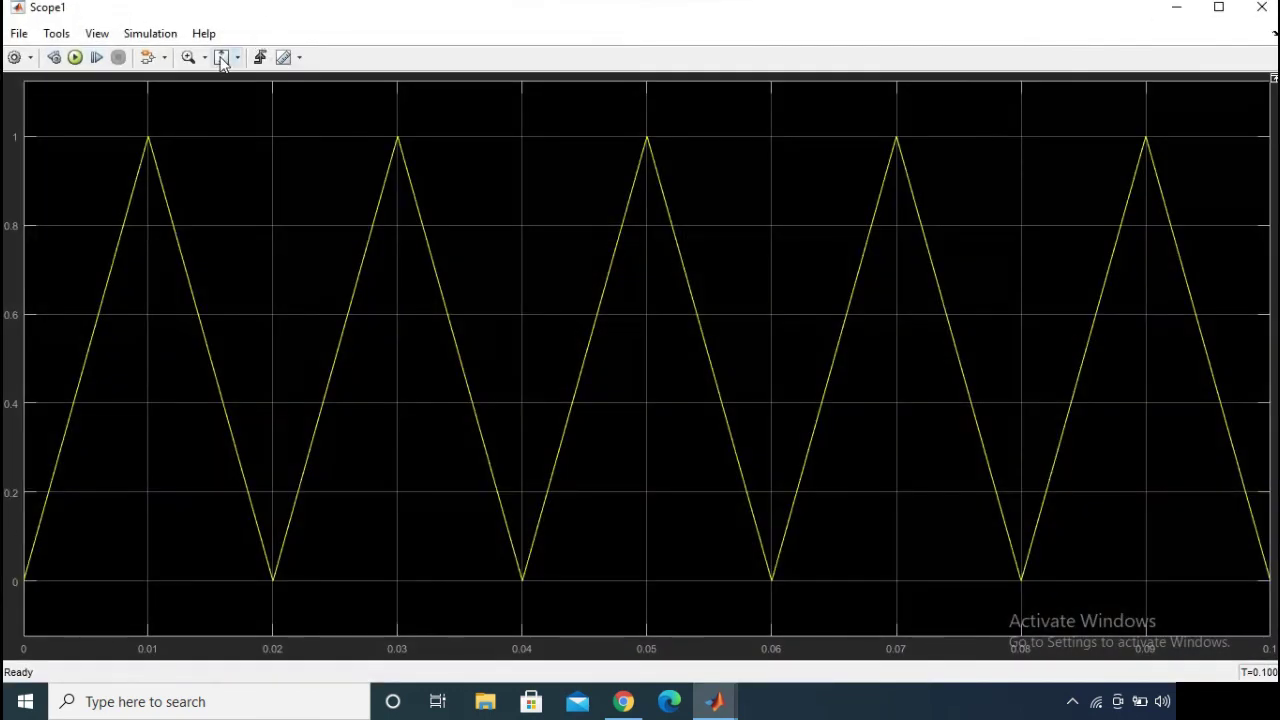
click(222, 59)
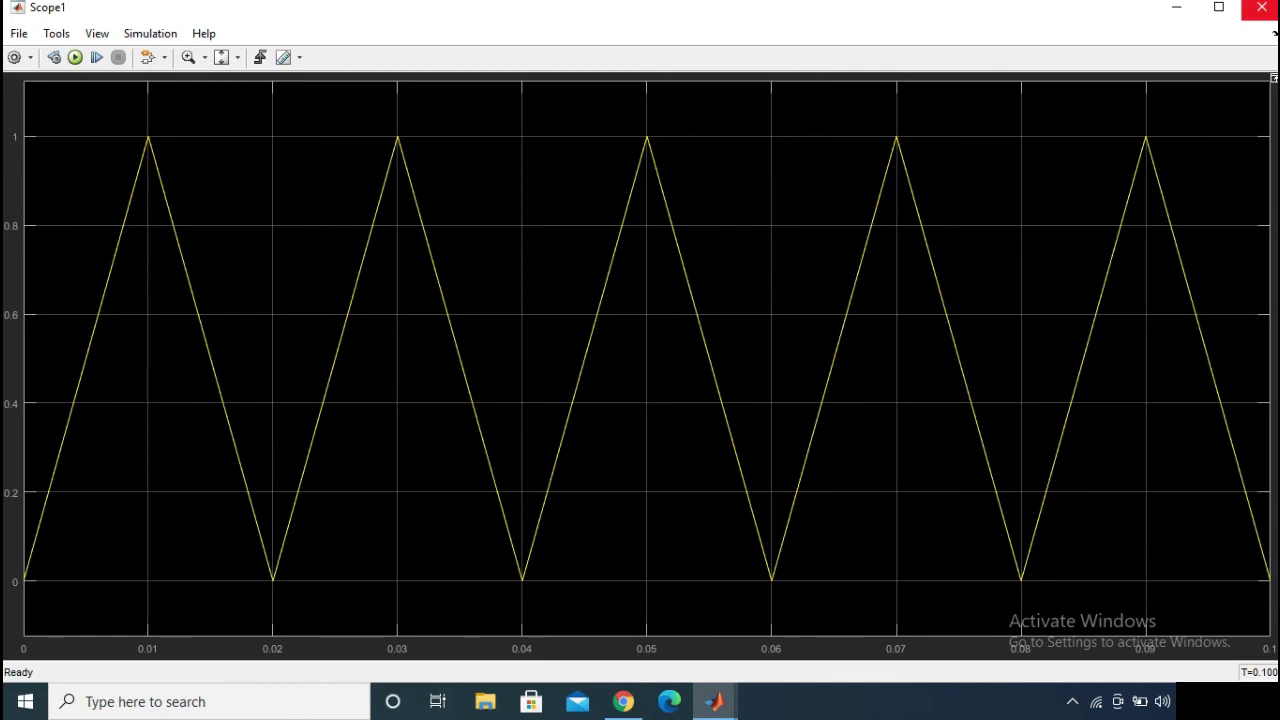
click(1262, 7)
click(806, 308)
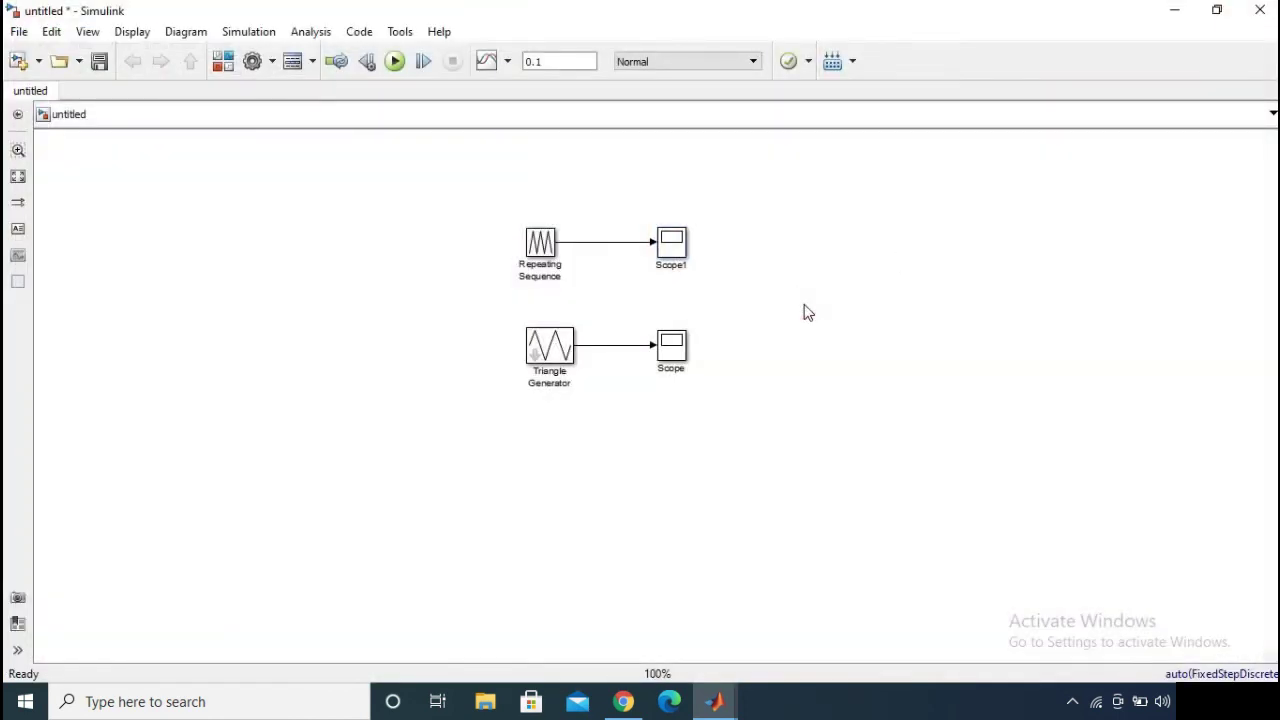